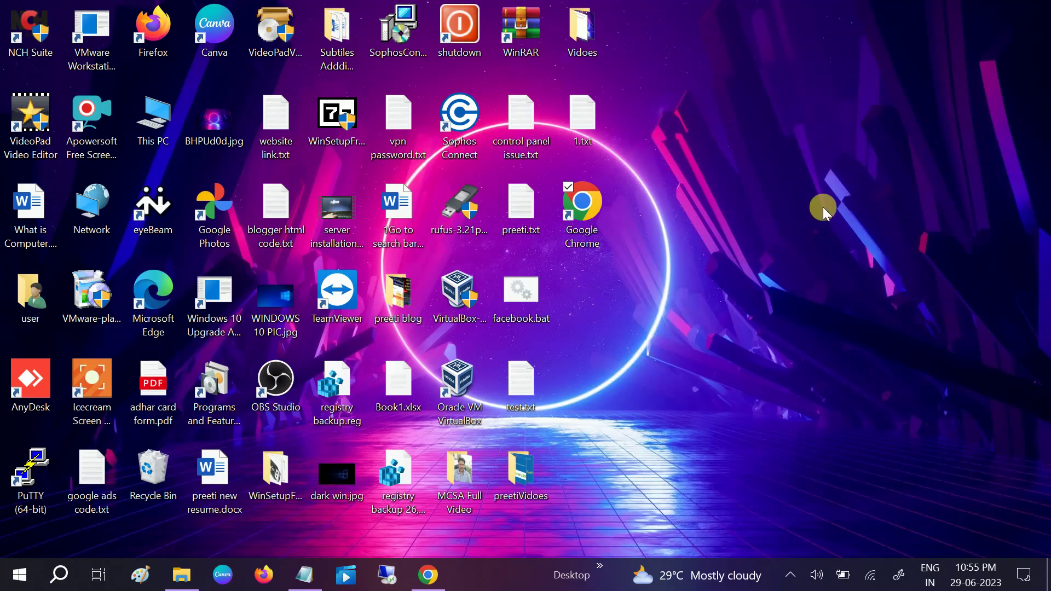
# - Refresh the desktop, then search 'troubl' and open the Troubleshoot settings page
pyautogui.rightClick(751, 203)
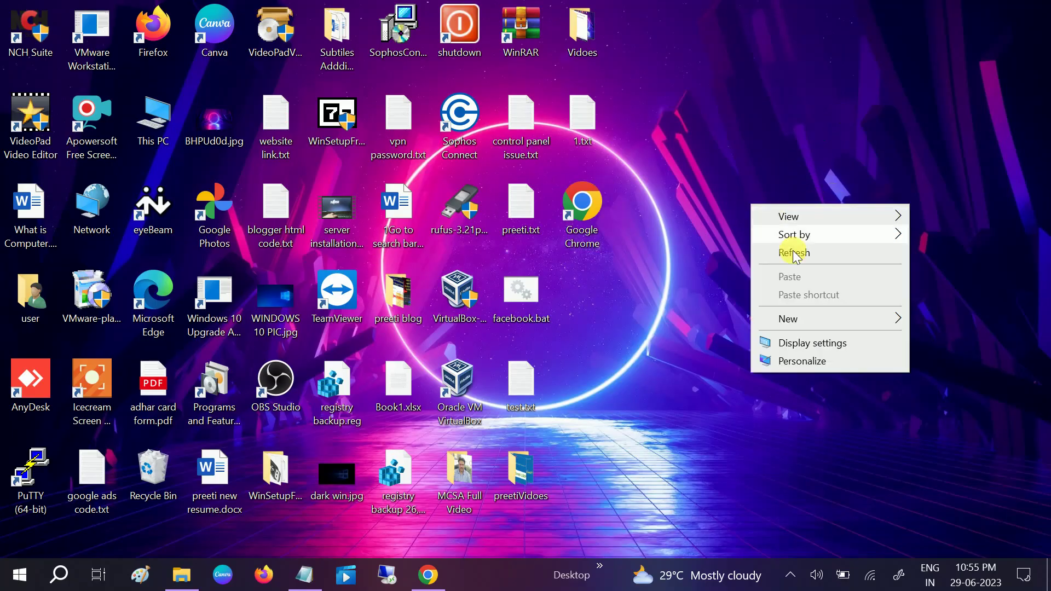
pyautogui.click(791, 256)
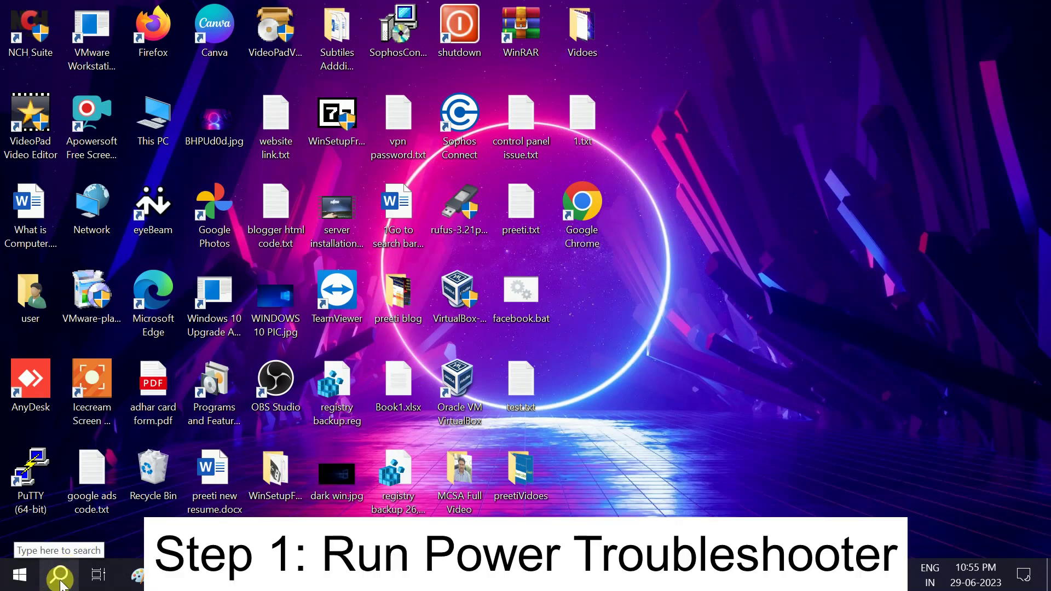
pyautogui.click(60, 581)
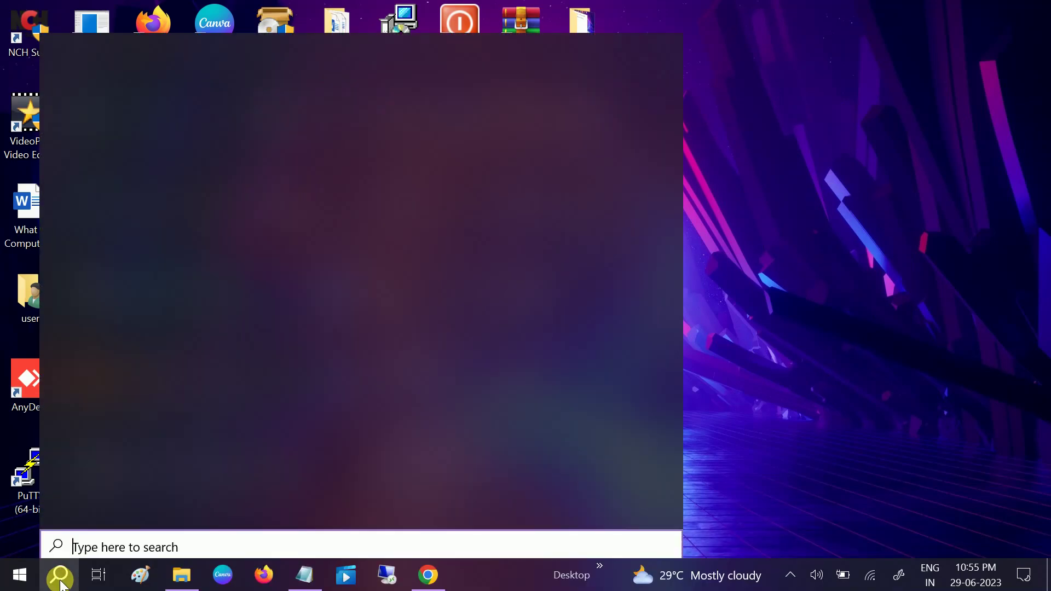
pyautogui.write('tro')
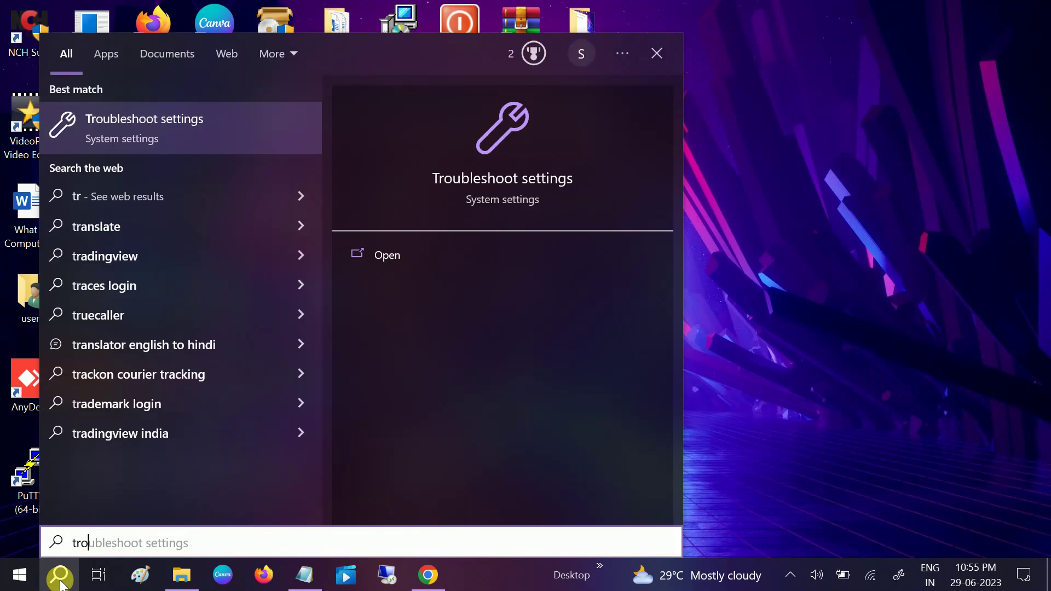
pyautogui.write('ubl')
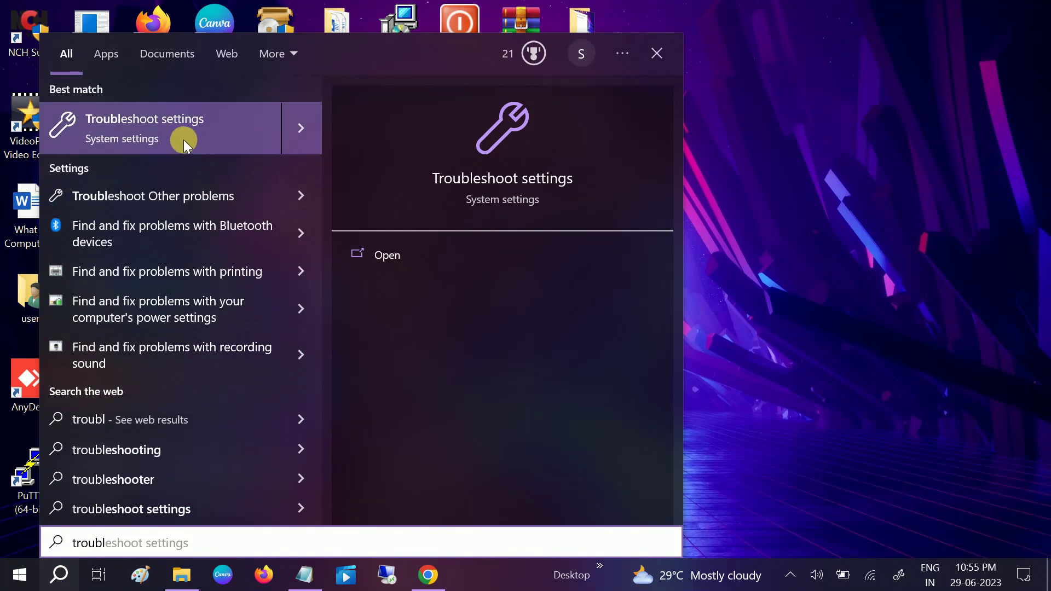
pyautogui.click(175, 128)
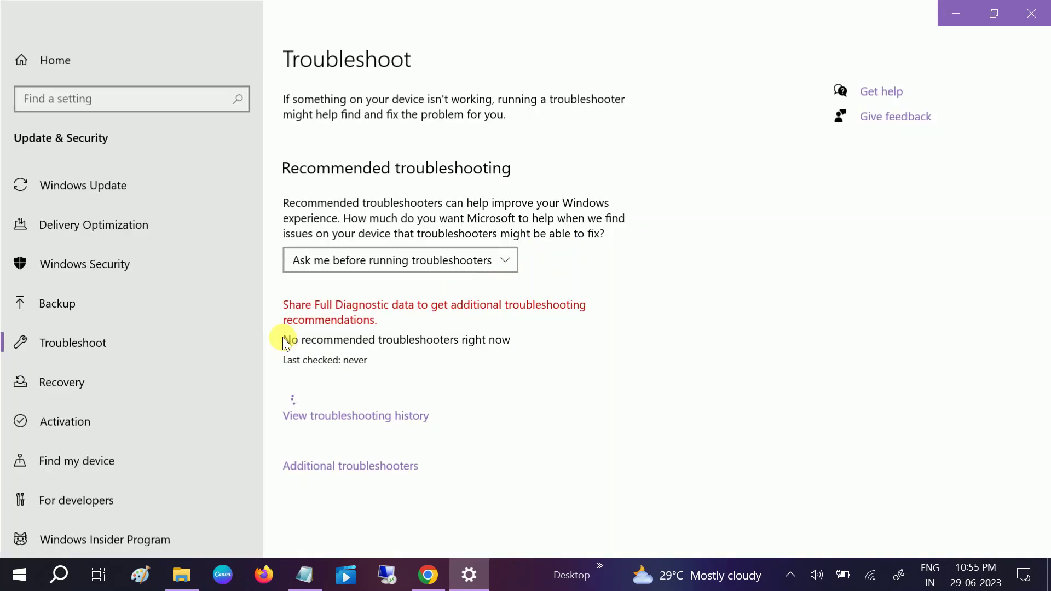
# - Run the Power troubleshooter from the Additional troubleshooters list
pyautogui.click(363, 466)
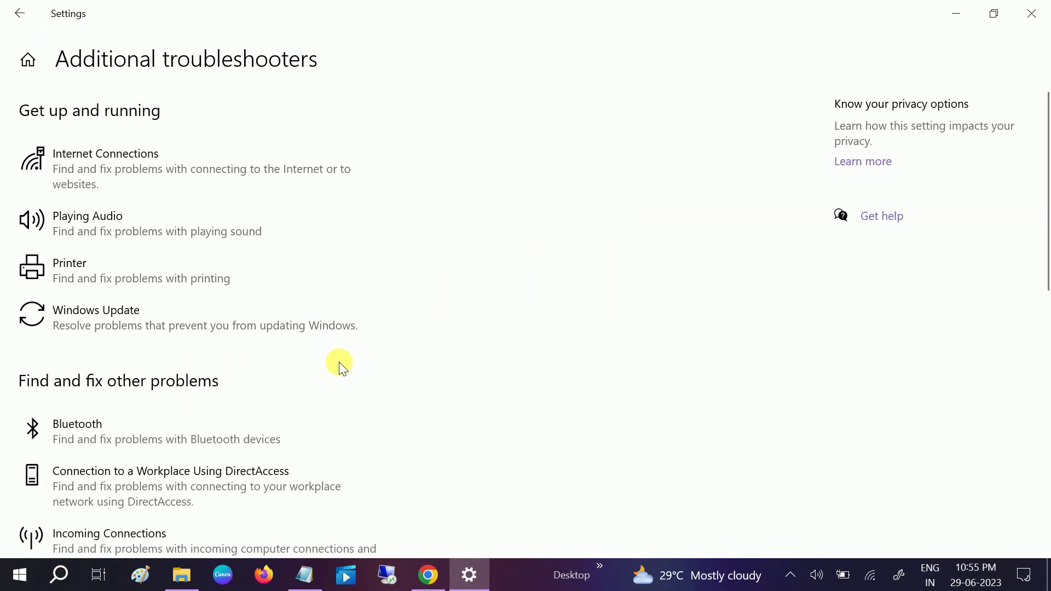
pyautogui.scroll(-3, 341, 359)
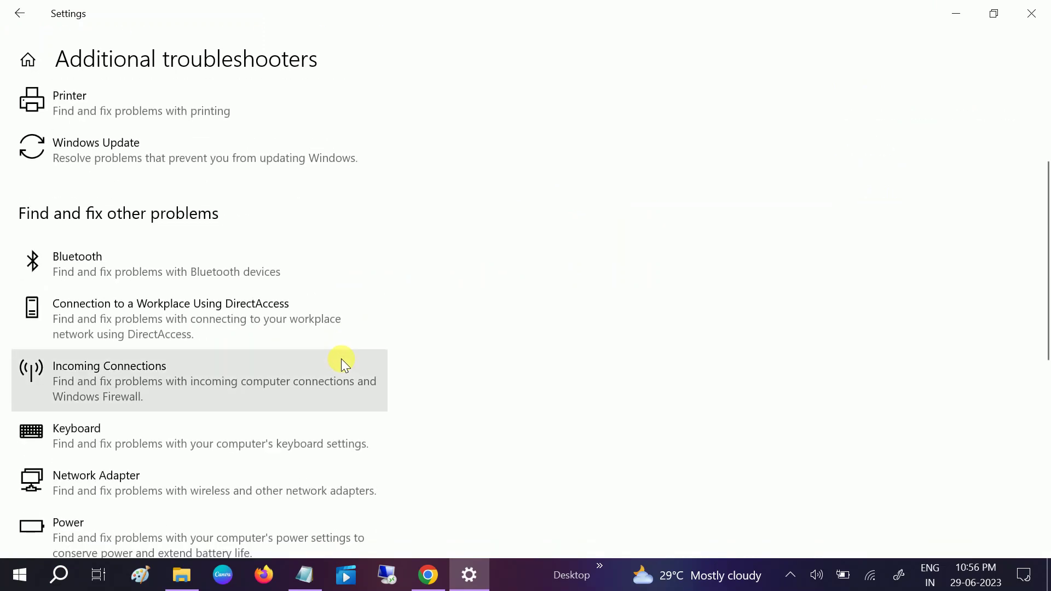
pyautogui.scroll(-3, 341, 360)
pyautogui.scroll(-3, 340, 359)
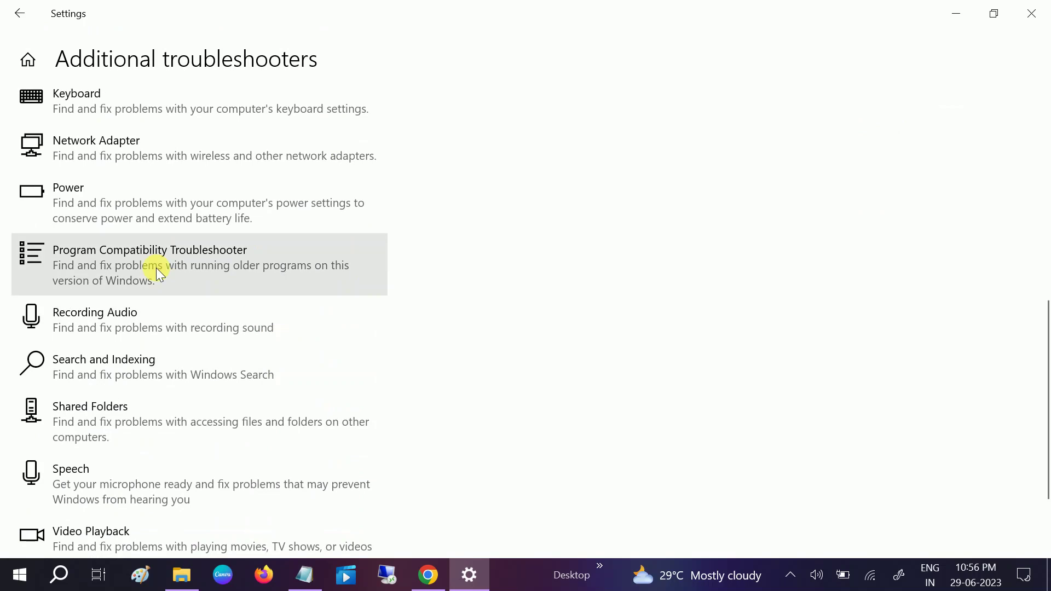
pyautogui.click(110, 194)
pyautogui.click(339, 267)
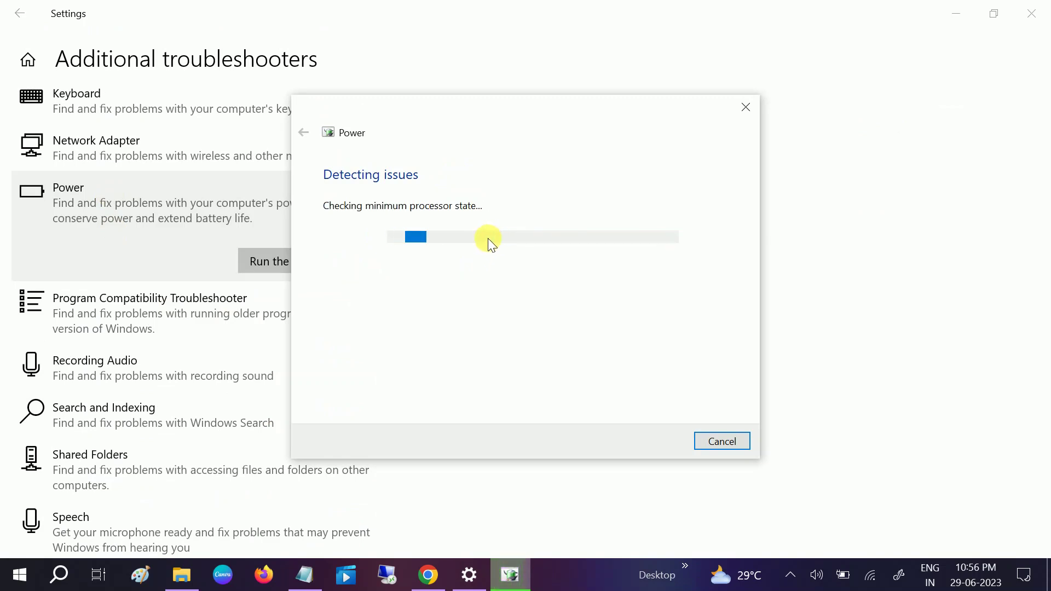
pyautogui.click(25, 574)
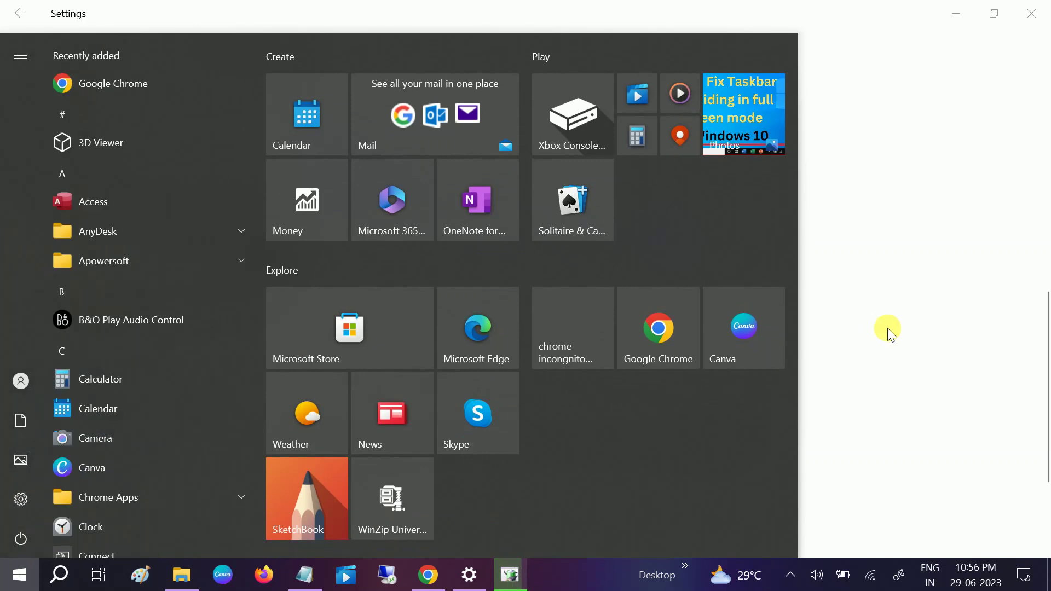
# - Apply the more efficient power plan fix, then close the finished troubleshooter and Settings
pyautogui.click(921, 272)
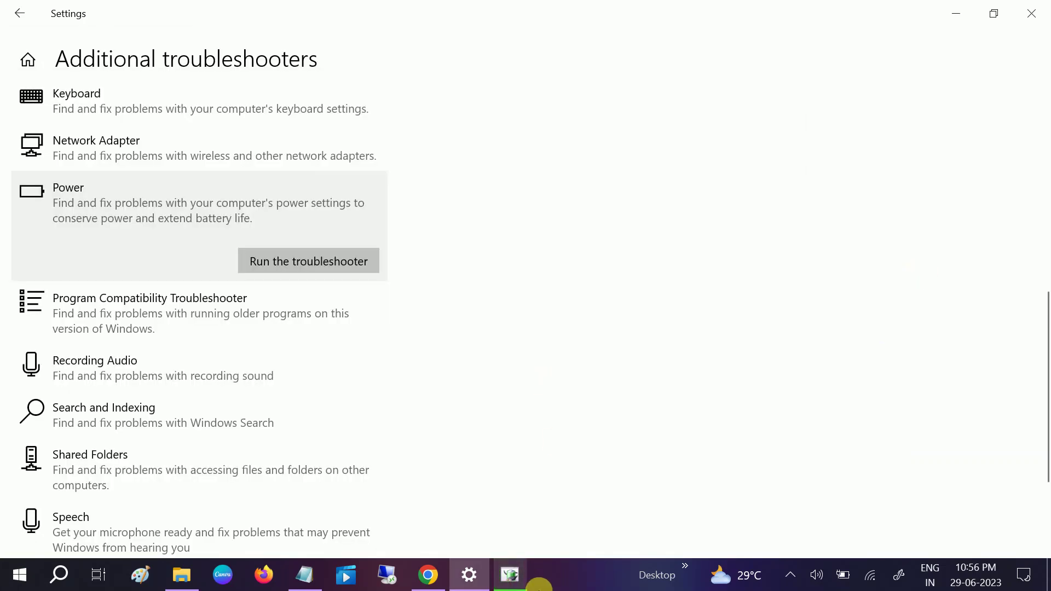
pyautogui.click(509, 575)
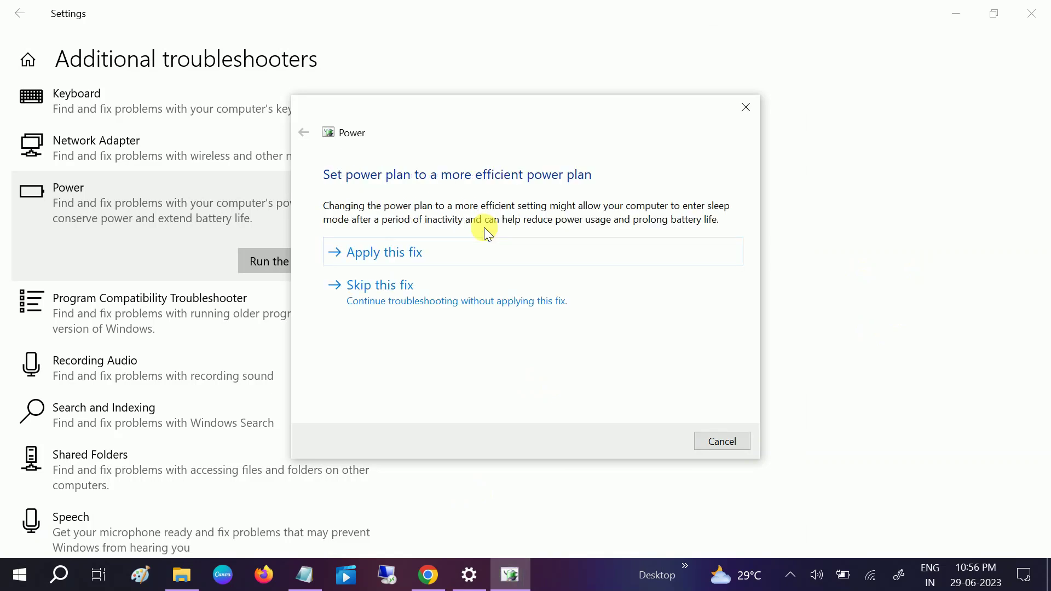
pyautogui.click(448, 241)
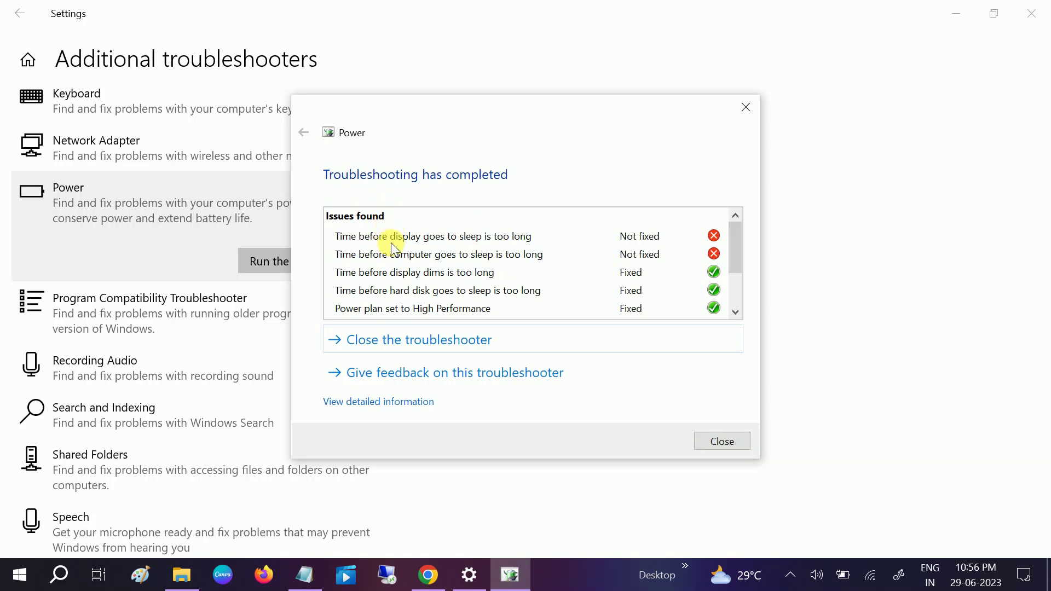
pyautogui.moveTo(391, 261)
pyautogui.click(721, 448)
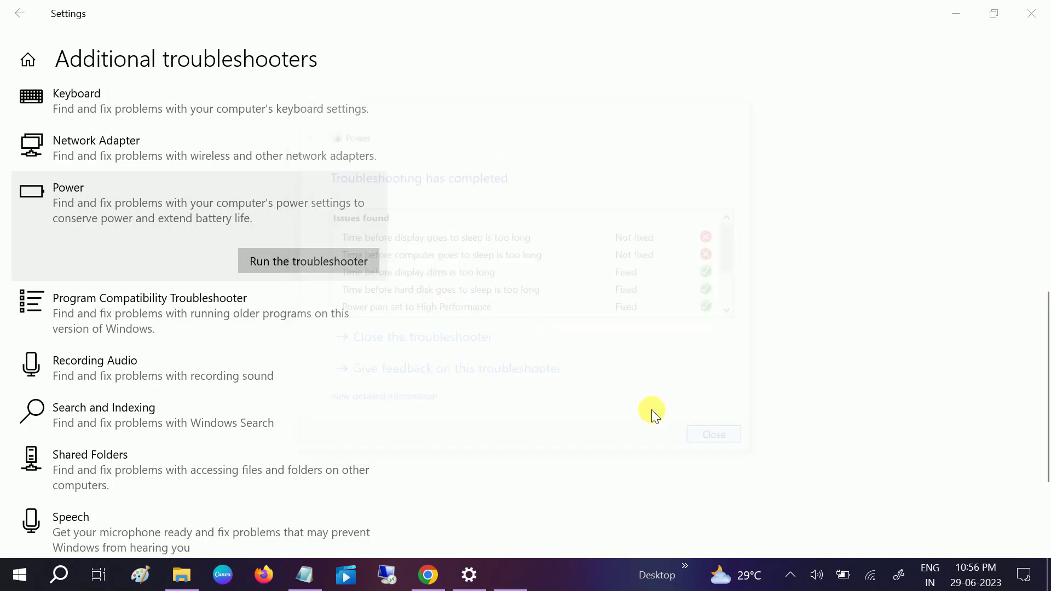
pyautogui.click(1043, 21)
pyautogui.rightClick(833, 141)
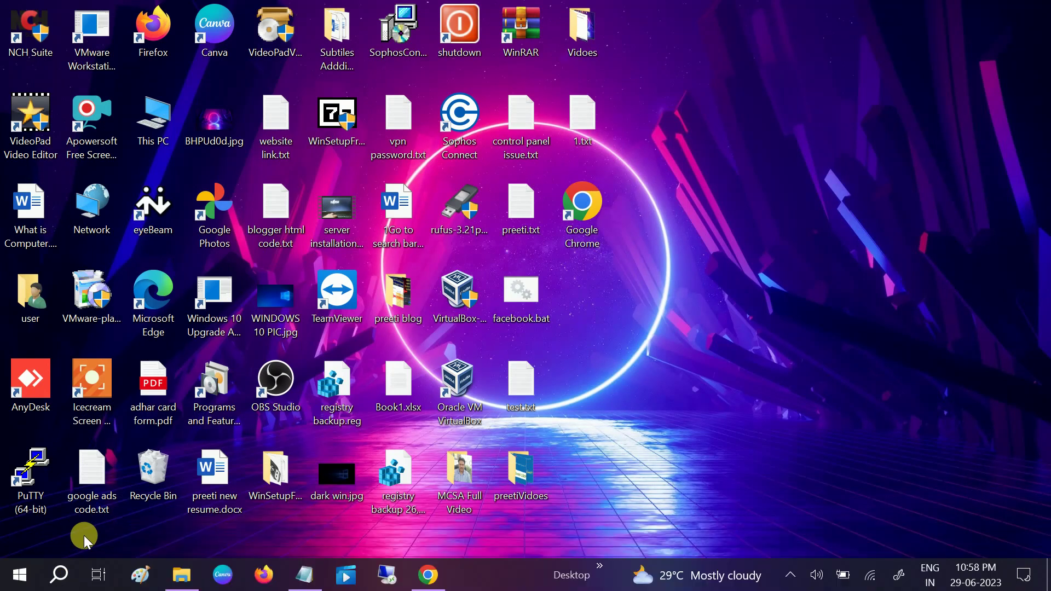
# - Launch Command Prompt as administrator from a 'cmd' search, approving the UAC prompt
pyautogui.click(61, 575)
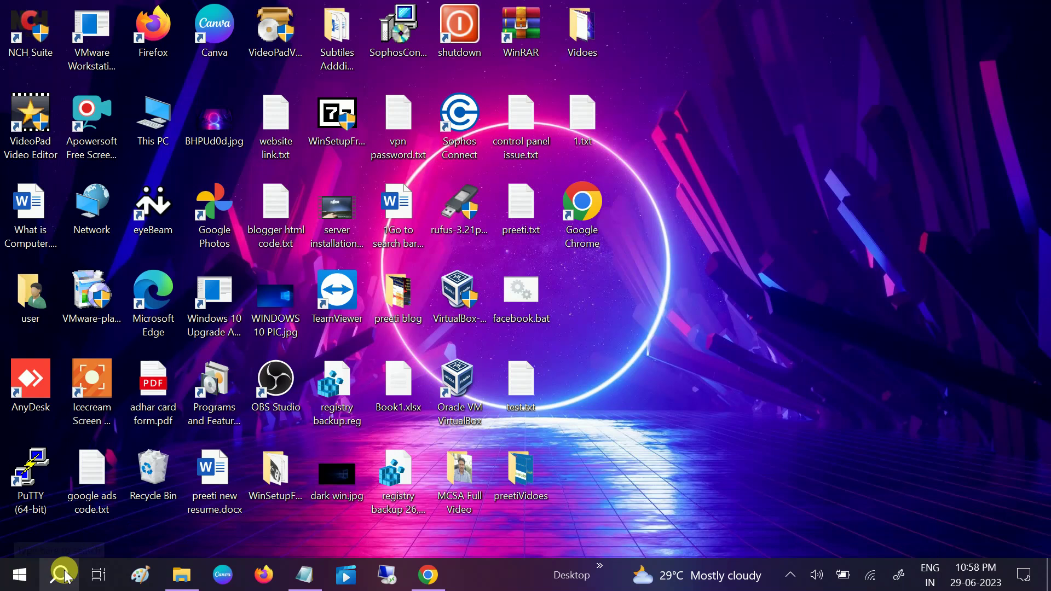
pyautogui.write('cmd')
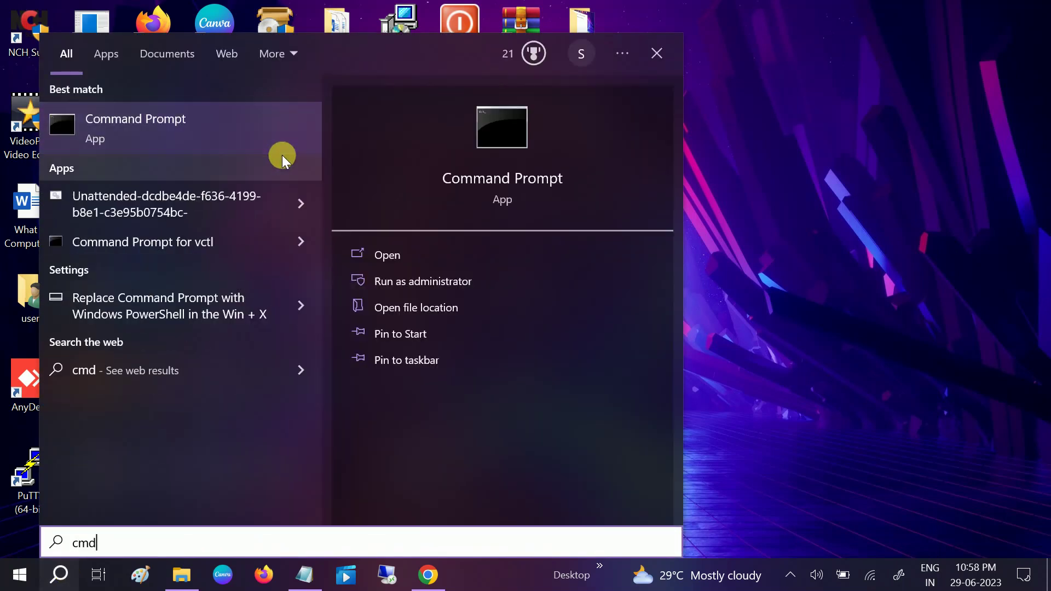
pyautogui.click(427, 282)
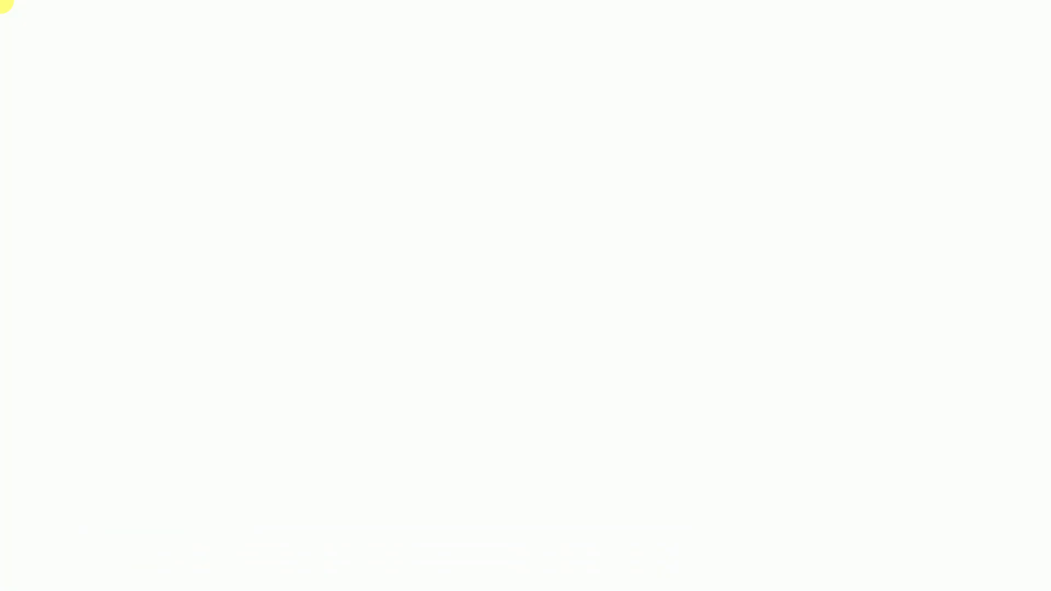
pyautogui.click(469, 392)
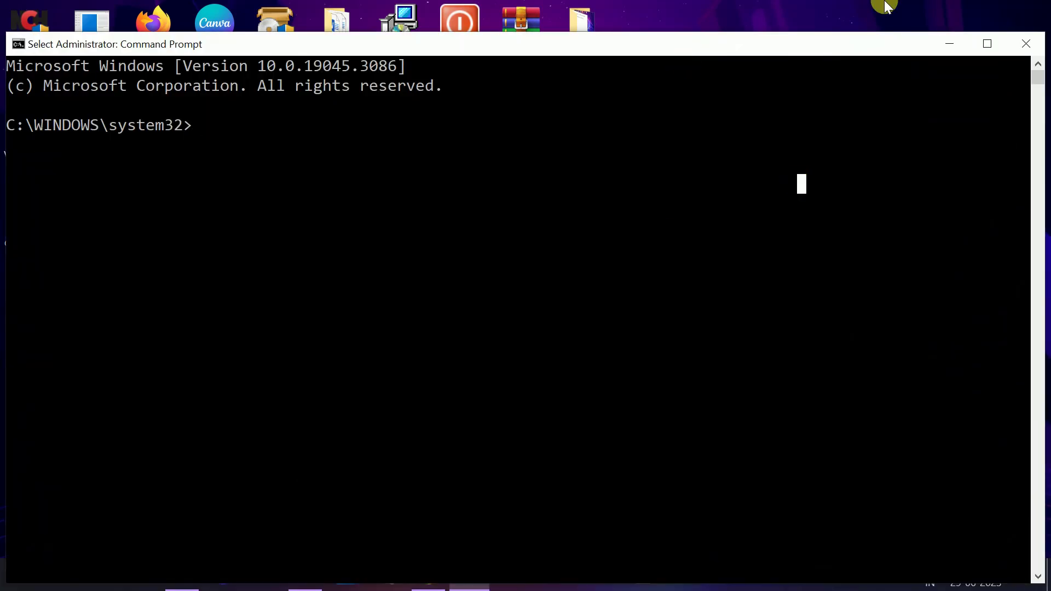
# - Copy powercfg -restoredefaultschemes from Notepad into the maximized admin prompt and run it
pyautogui.click(973, 44)
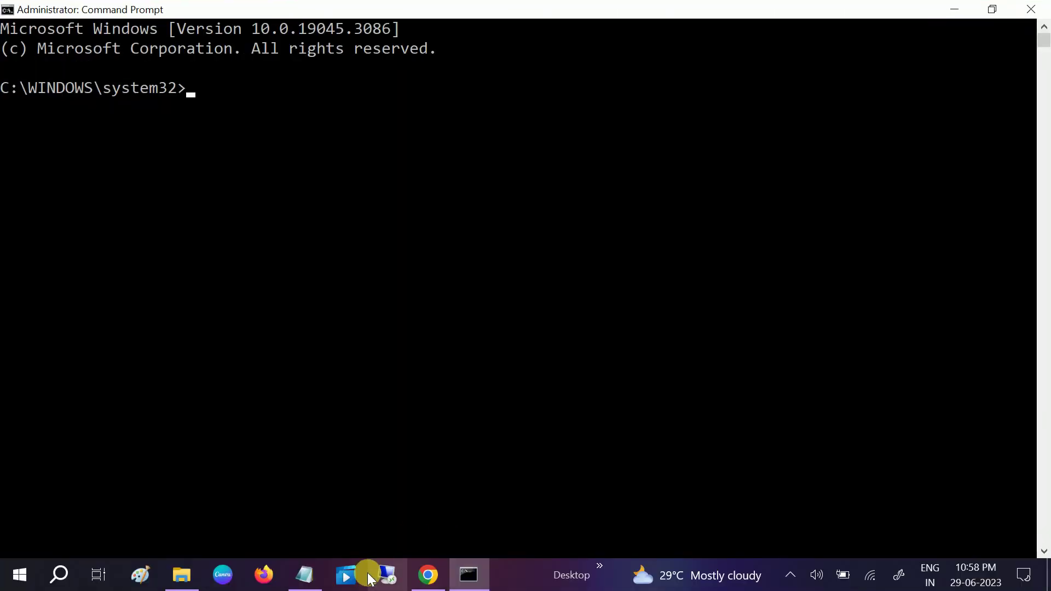
pyautogui.click(308, 587)
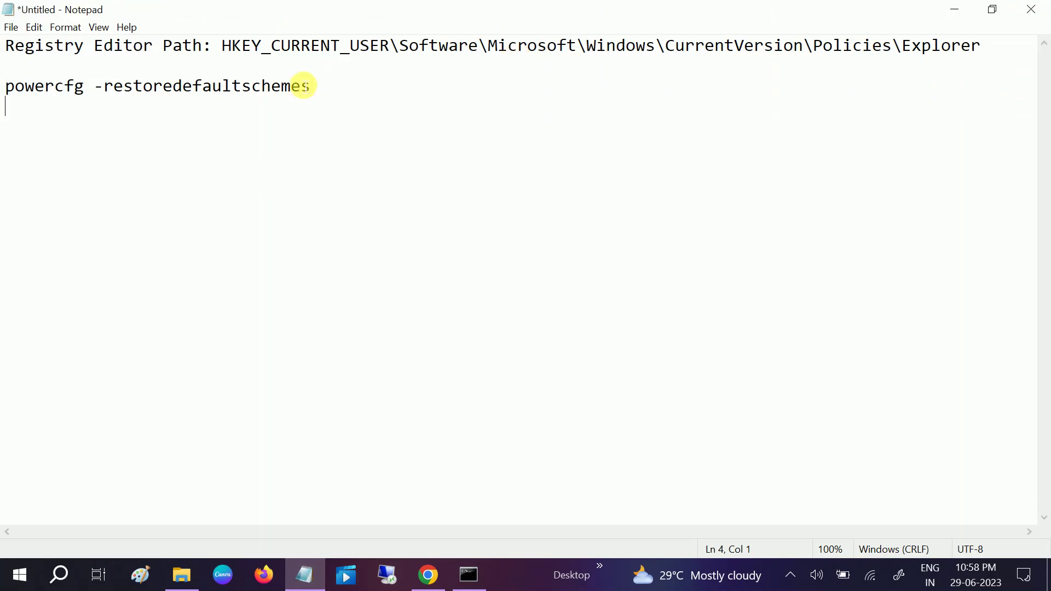
pyautogui.tripleClick(8, 99)
pyautogui.press('cmd+c')
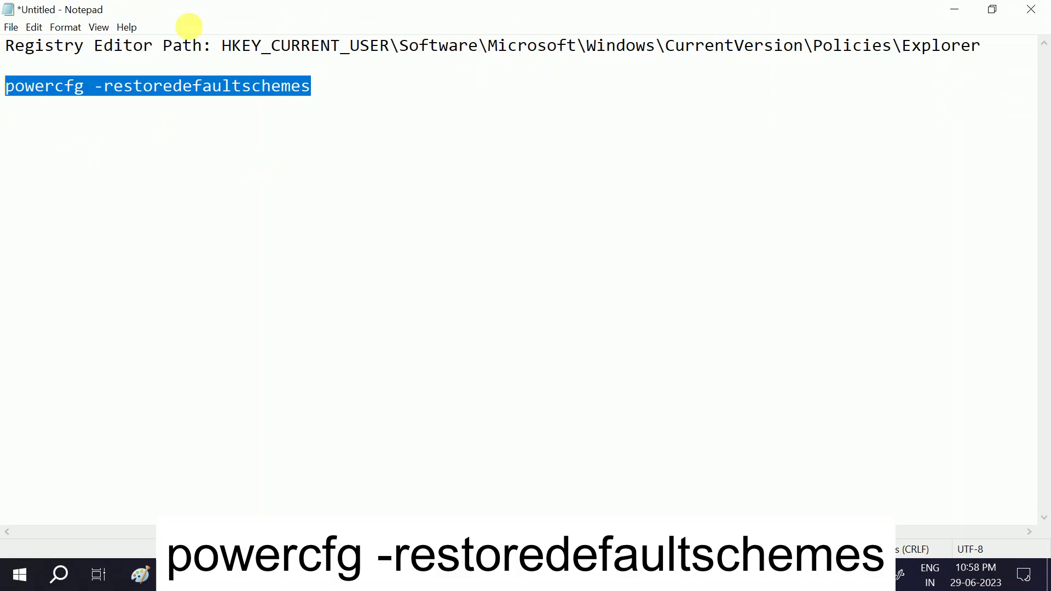
pyautogui.click(954, 10)
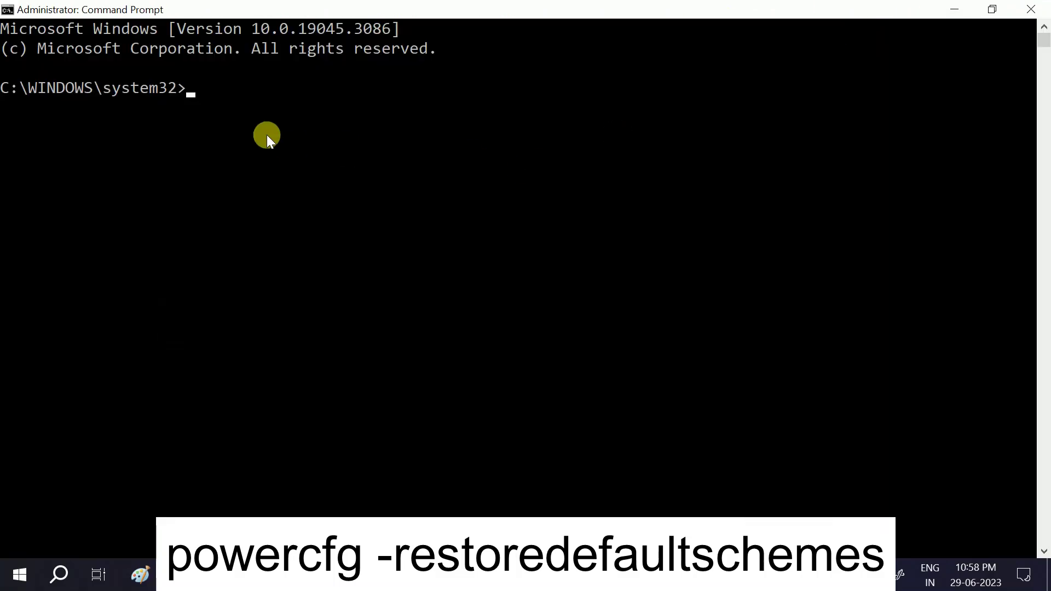
pyautogui.rightClick(244, 118)
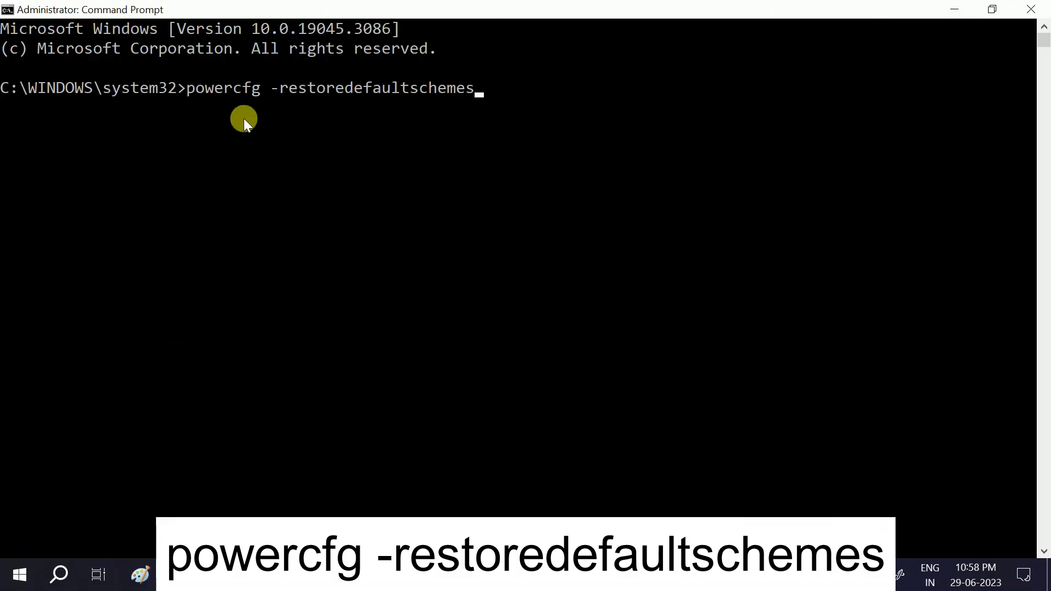
pyautogui.press('Return')
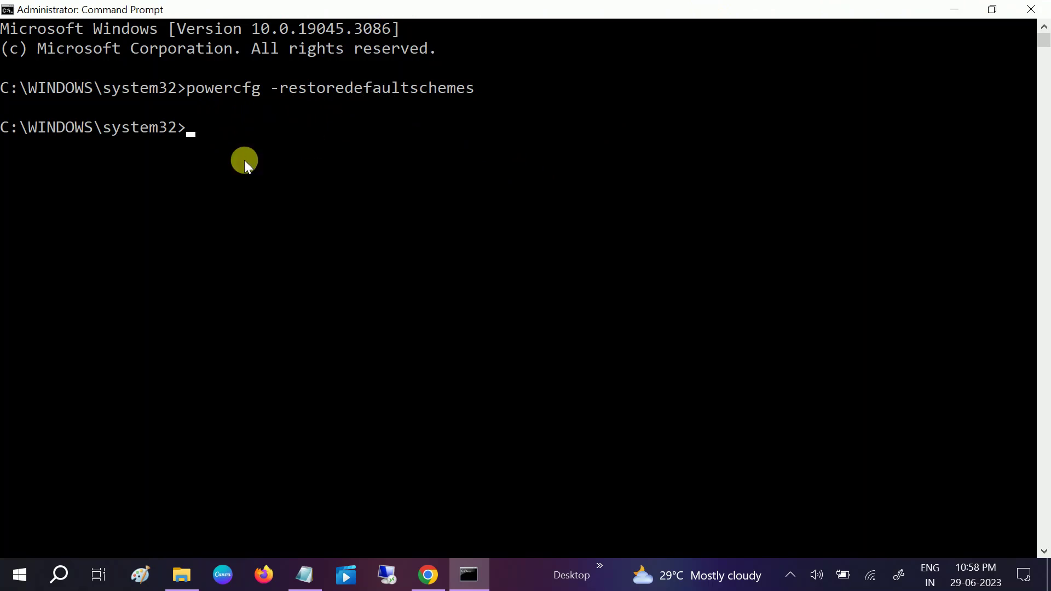
# - Exit the Command Prompt with the exit command
pyautogui.write('exit')
pyautogui.press('Return')
pyautogui.rightClick(727, 120)
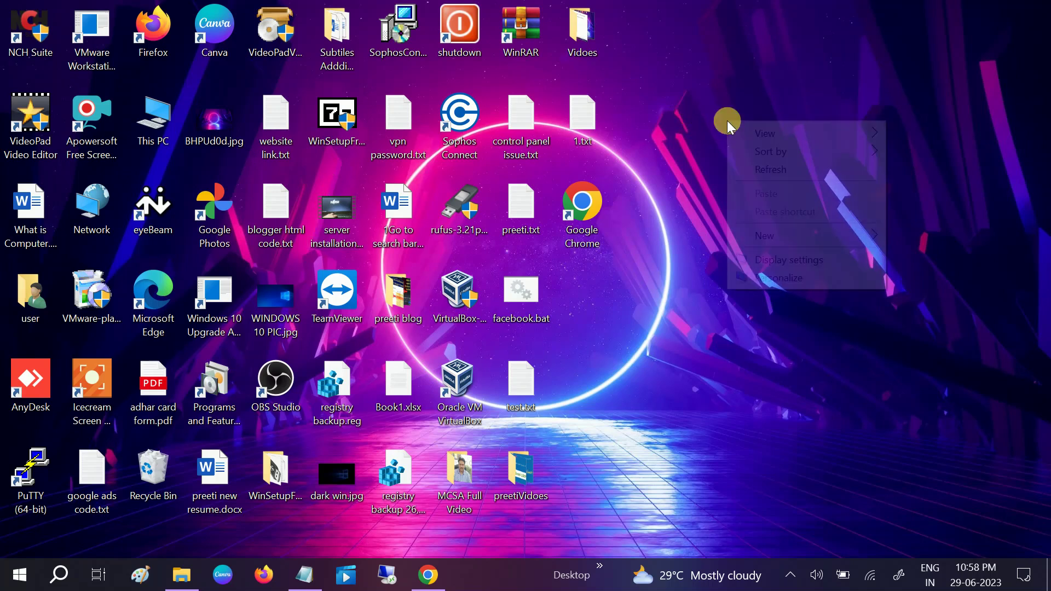
# - Refresh the desktop, select the registry path in Notepad, and search for 'regi'
pyautogui.click(768, 165)
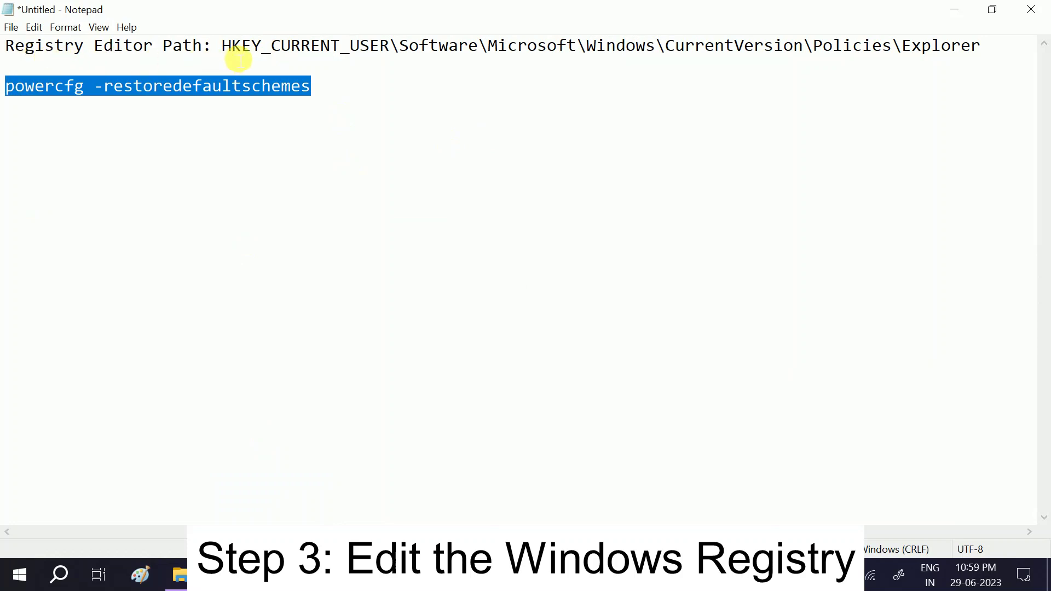
pyautogui.moveTo(223, 48); pyautogui.dragTo(579, 60)
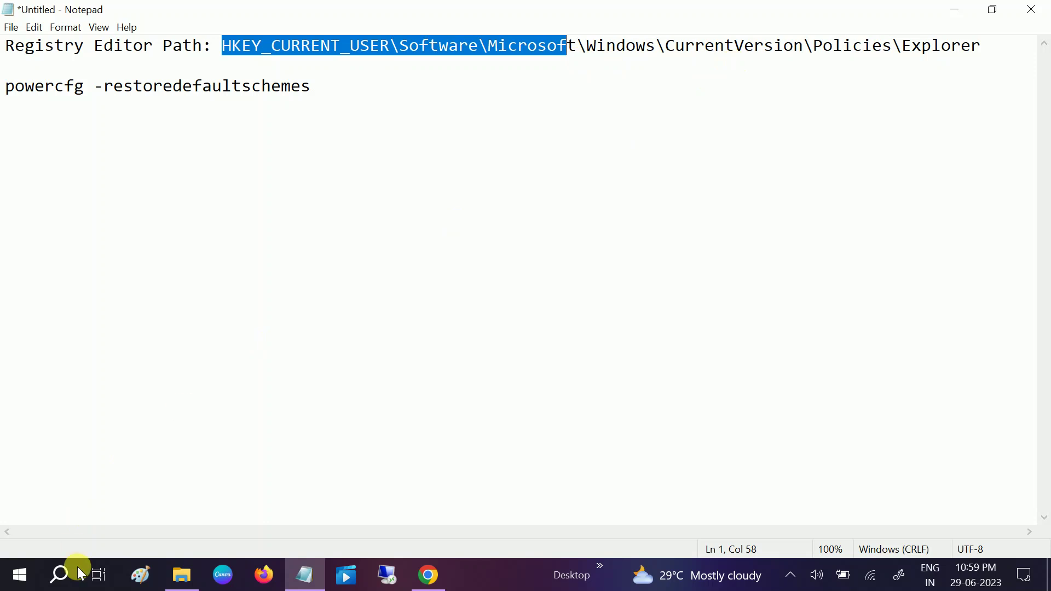
pyautogui.click(60, 575)
pyautogui.write('regi')
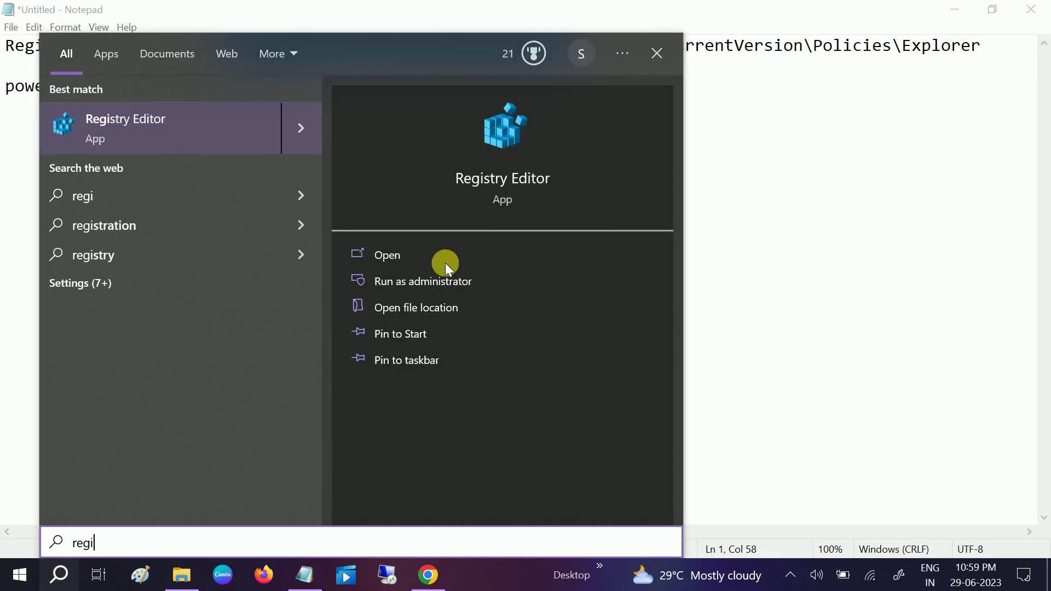
# - Launch Registry Editor as administrator and collapse CurrentControlSet, SYSTEM and HKEY_LOCAL_MACHINE
pyautogui.click(442, 287)
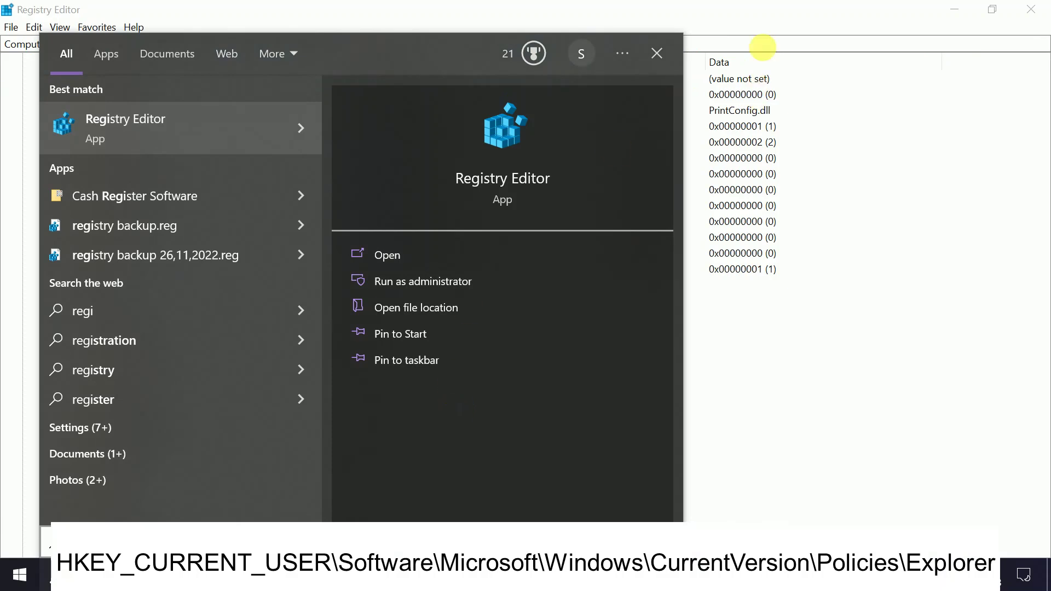
pyautogui.click(764, 34)
pyautogui.scroll(15, 359, 324)
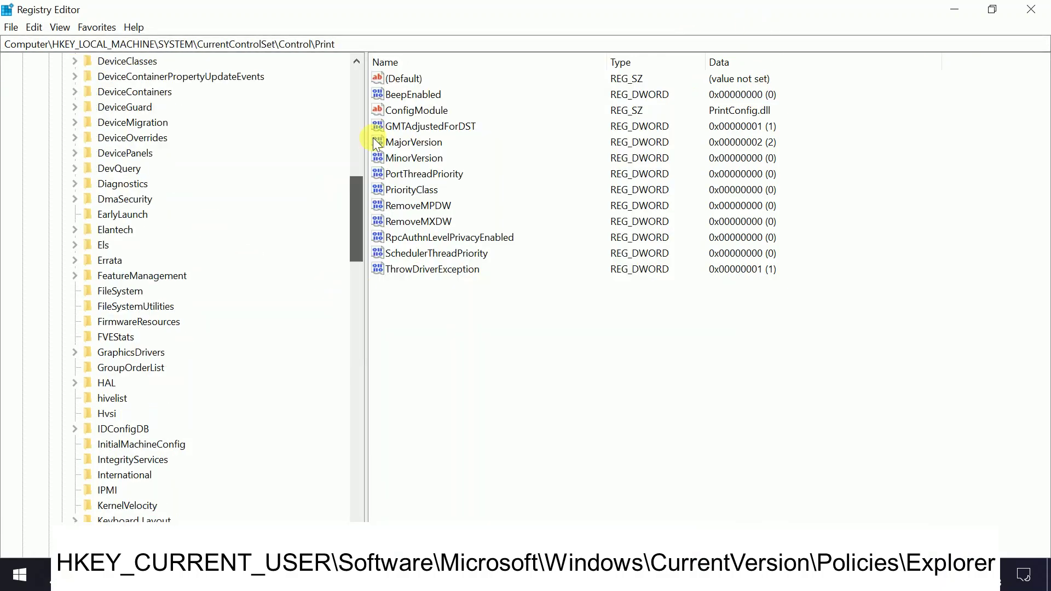
pyautogui.click(70, 257)
pyautogui.click(51, 247)
pyautogui.click(35, 199)
pyautogui.click(22, 106)
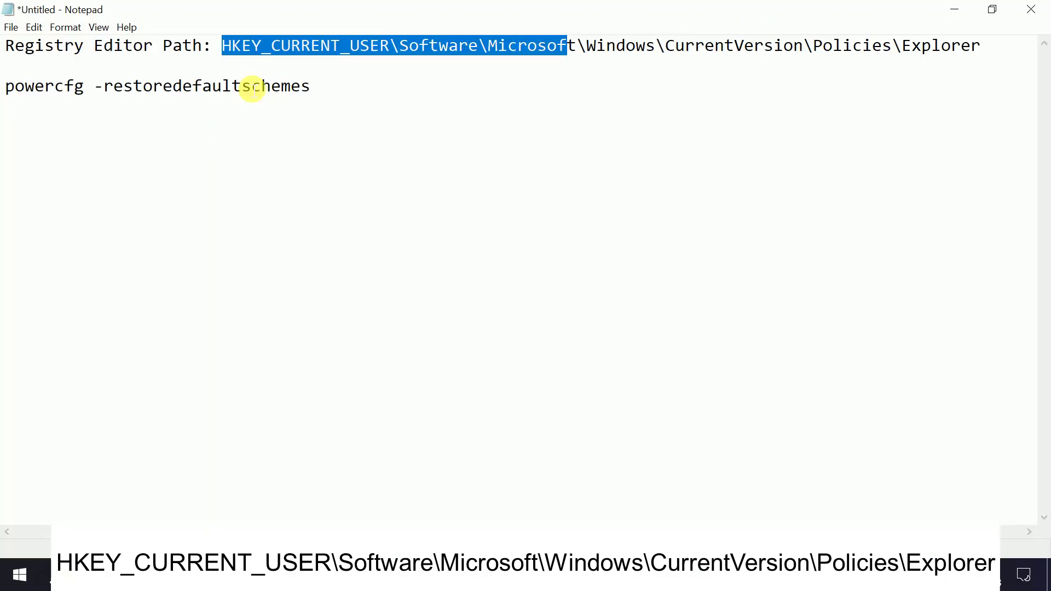
# - Reselect the full registry path in the notes, then select the HKEY_CURRENT_USER hive
pyautogui.click(247, 74)
pyautogui.moveTo(225, 50); pyautogui.dragTo(647, 53)
pyautogui.click(481, 575)
pyautogui.click(75, 93)
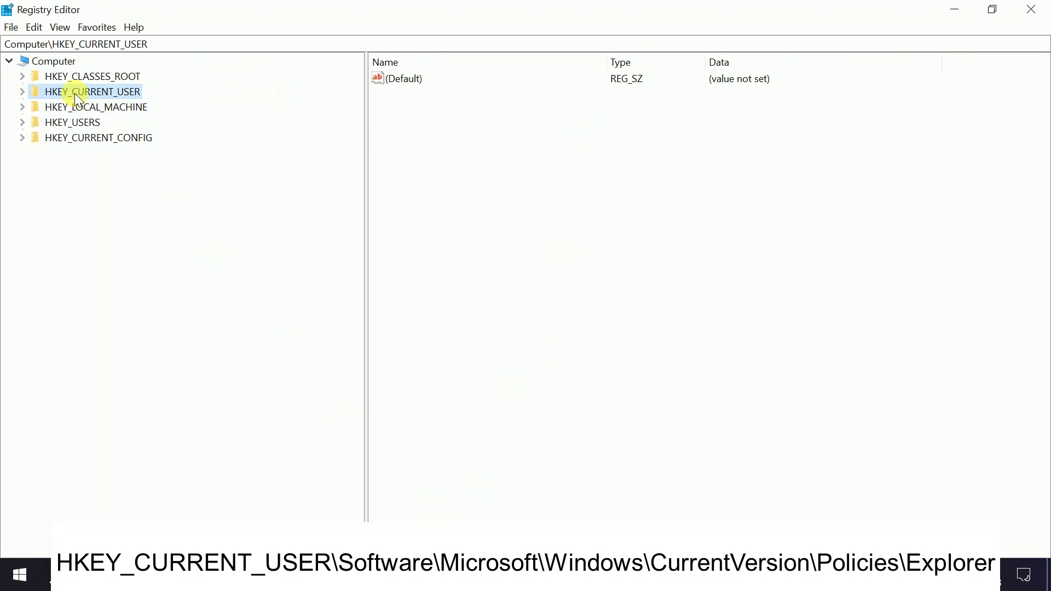
# - Expand HKEY_CURRENT_USER\SOFTWARE\Microsoft\Windows\CurrentVersion\Policies down to the Explorer key
pyautogui.doubleClick(35, 89)
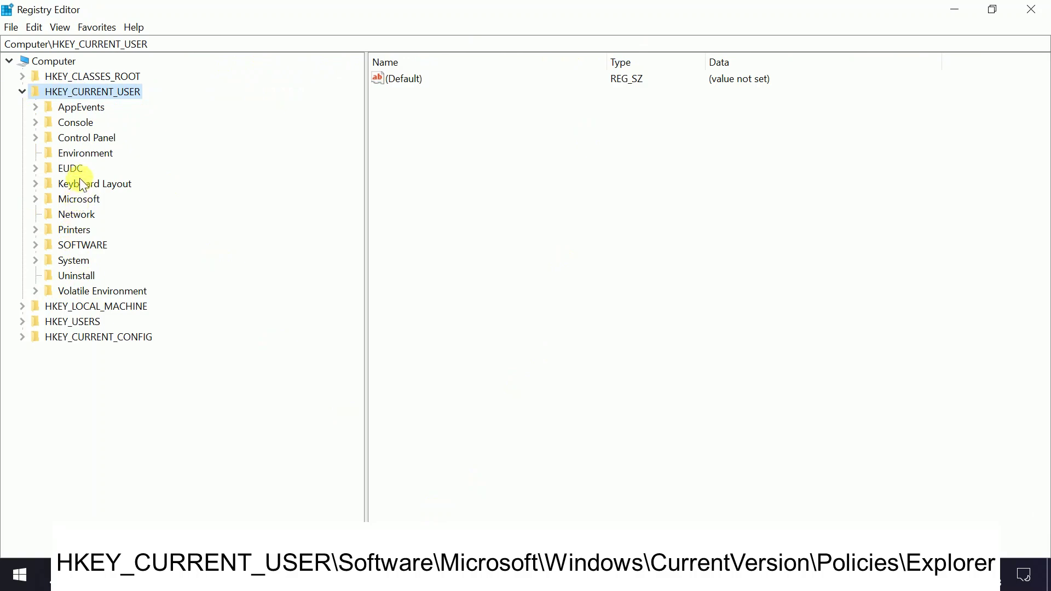
pyautogui.doubleClick(68, 244)
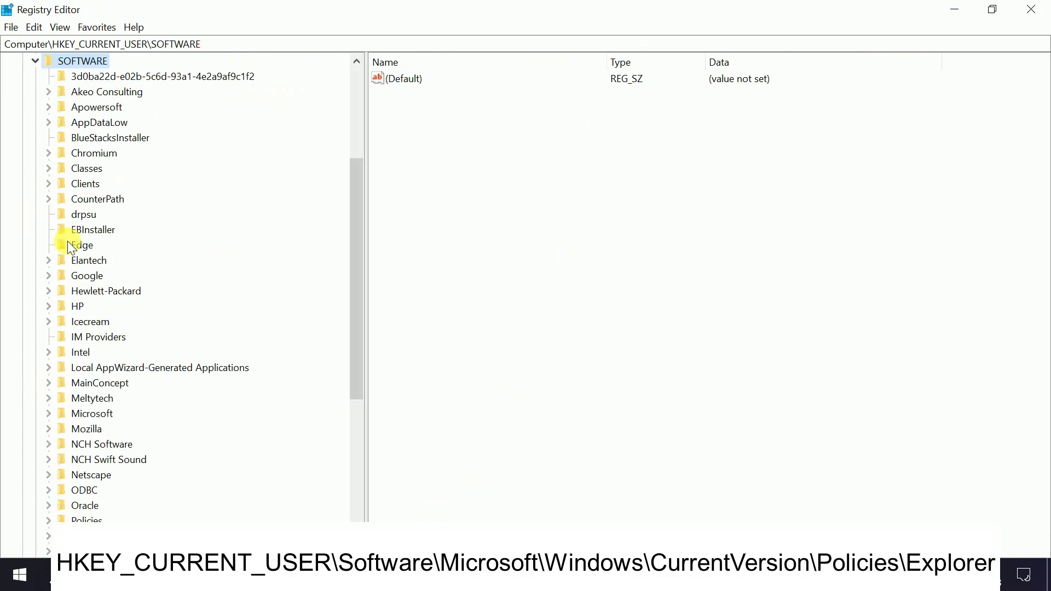
pyautogui.moveTo(357, 219); pyautogui.dragTo(348, 278)
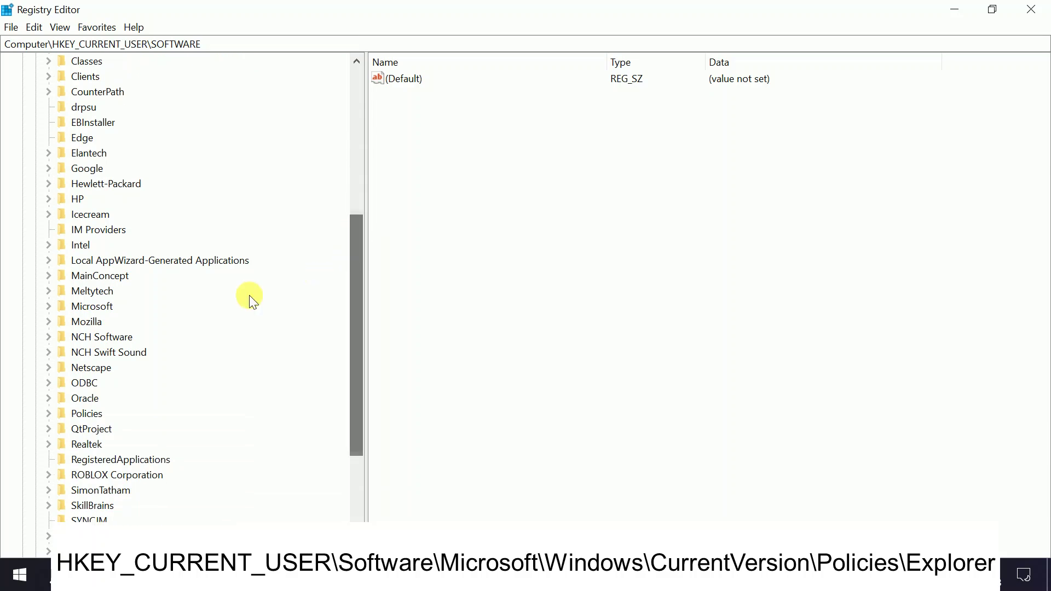
pyautogui.doubleClick(86, 307)
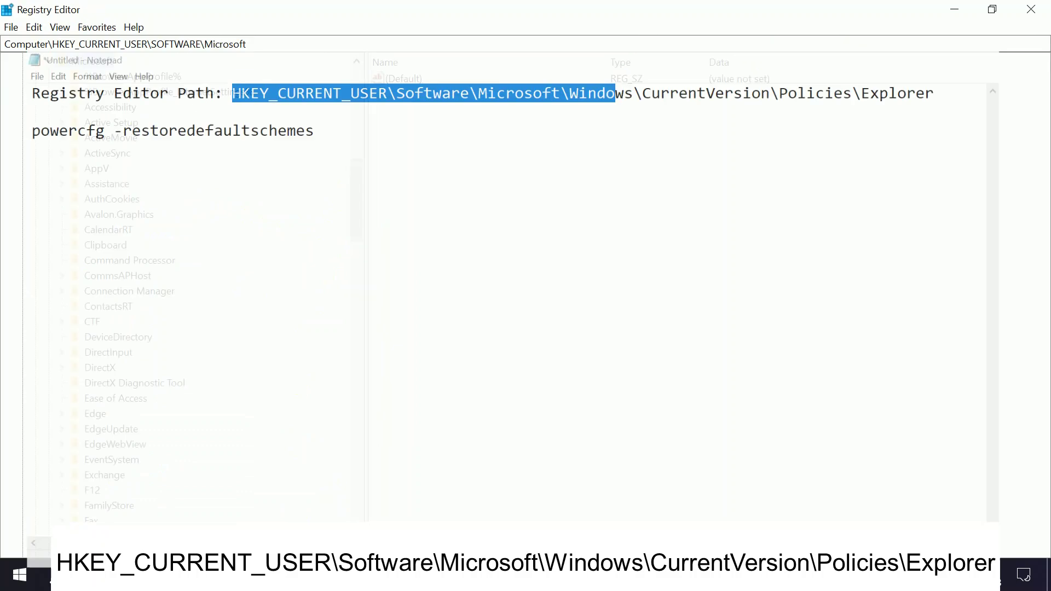
pyautogui.moveTo(351, 215); pyautogui.dragTo(350, 454)
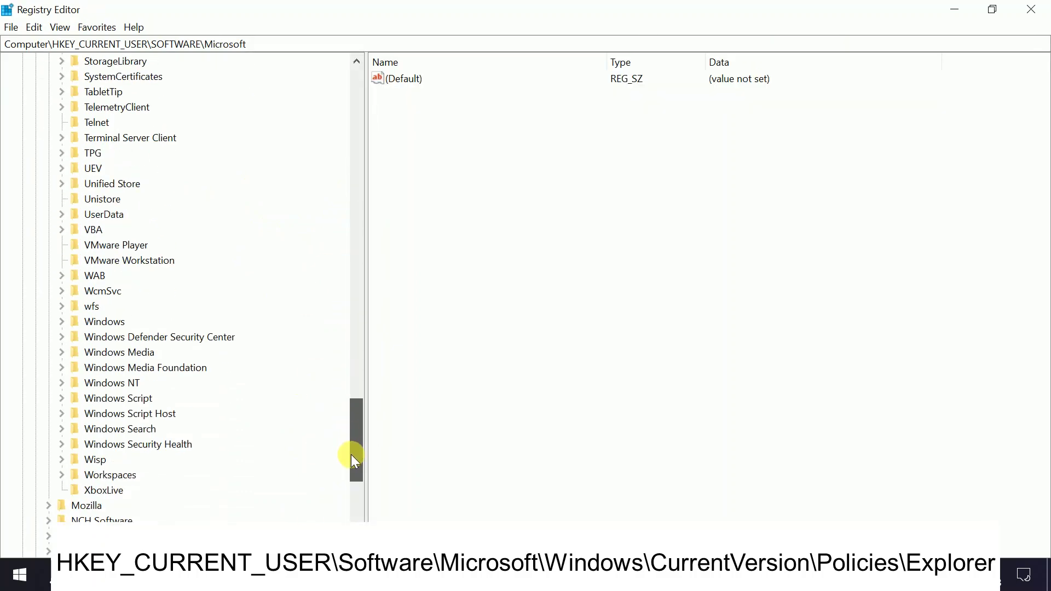
pyautogui.doubleClick(105, 323)
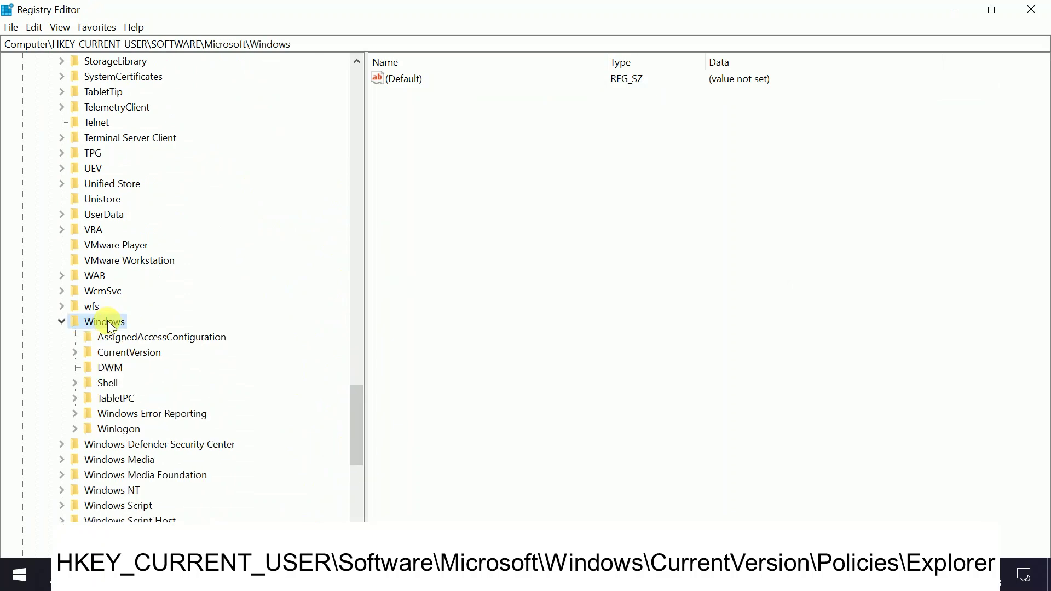
pyautogui.doubleClick(119, 353)
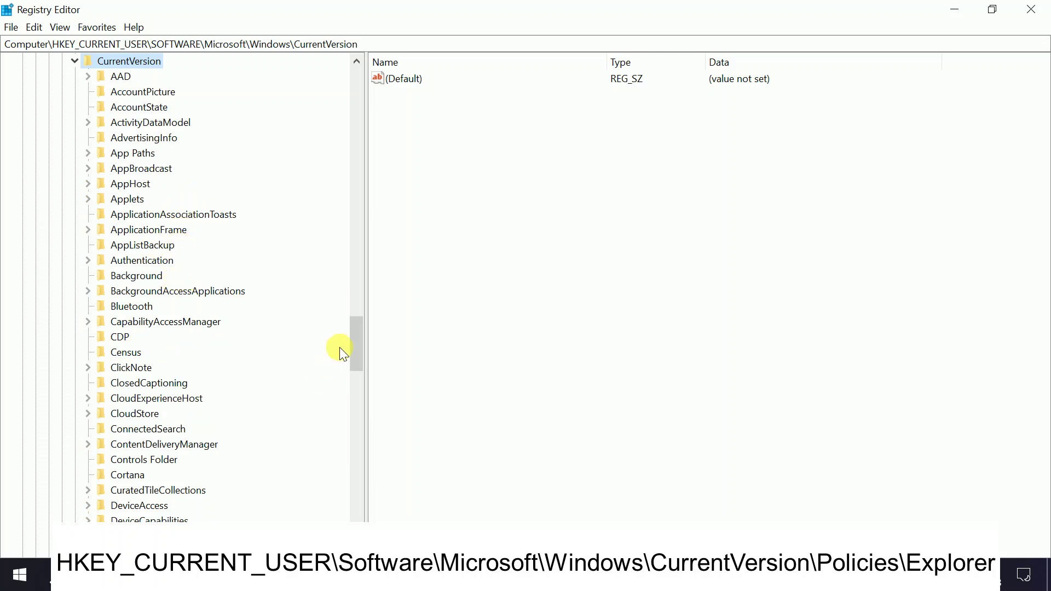
pyautogui.moveTo(354, 339); pyautogui.dragTo(356, 406)
pyautogui.doubleClick(130, 293)
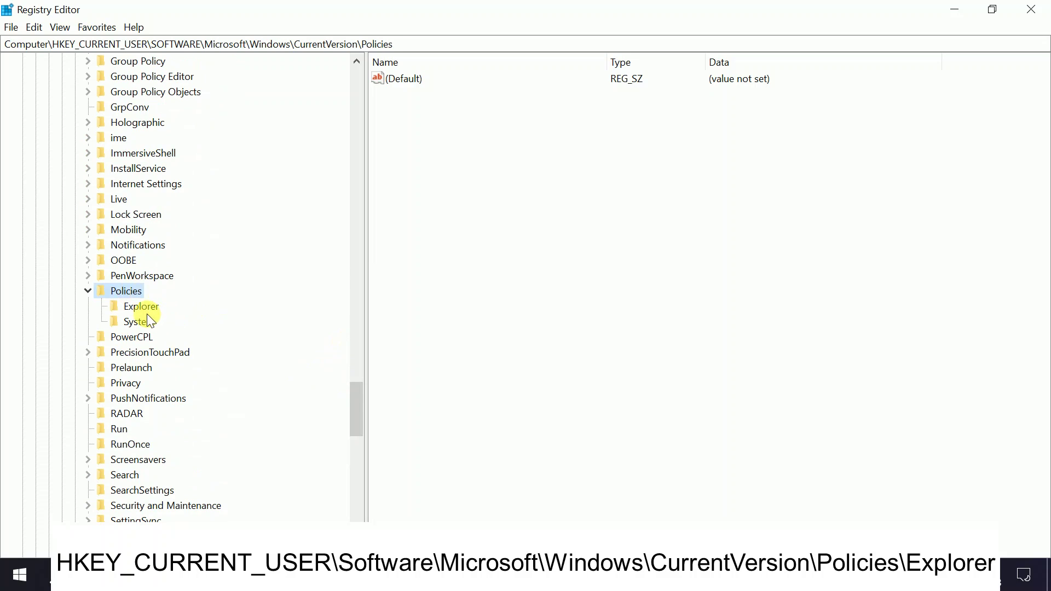
pyautogui.click(135, 307)
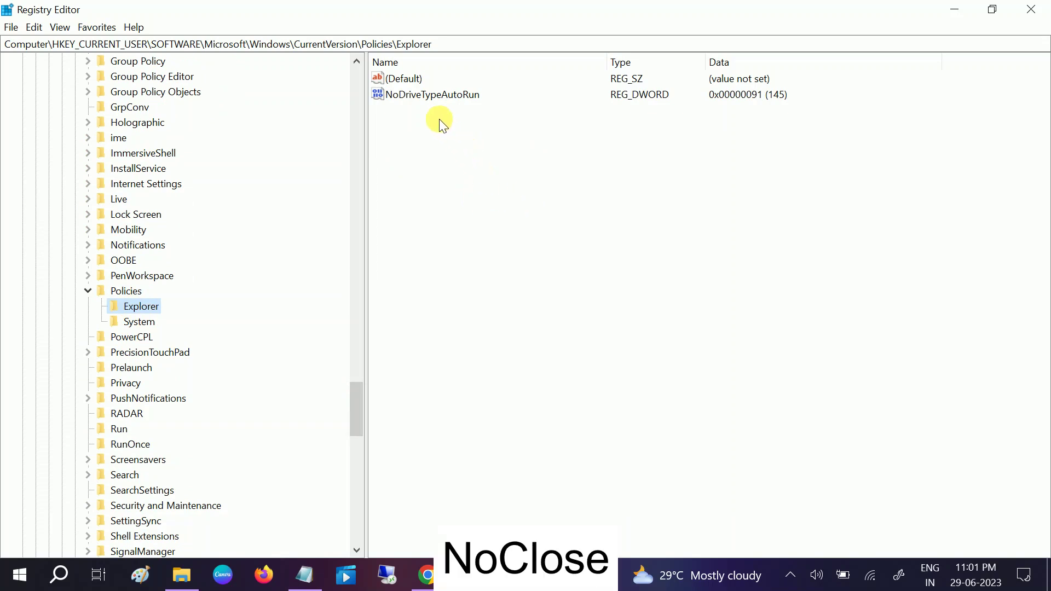
# - Add a DWORD (32-bit) value NoClose with data 1 to Explorer, then close Registry Editor
pyautogui.rightClick(484, 156)
pyautogui.moveTo(548, 166)
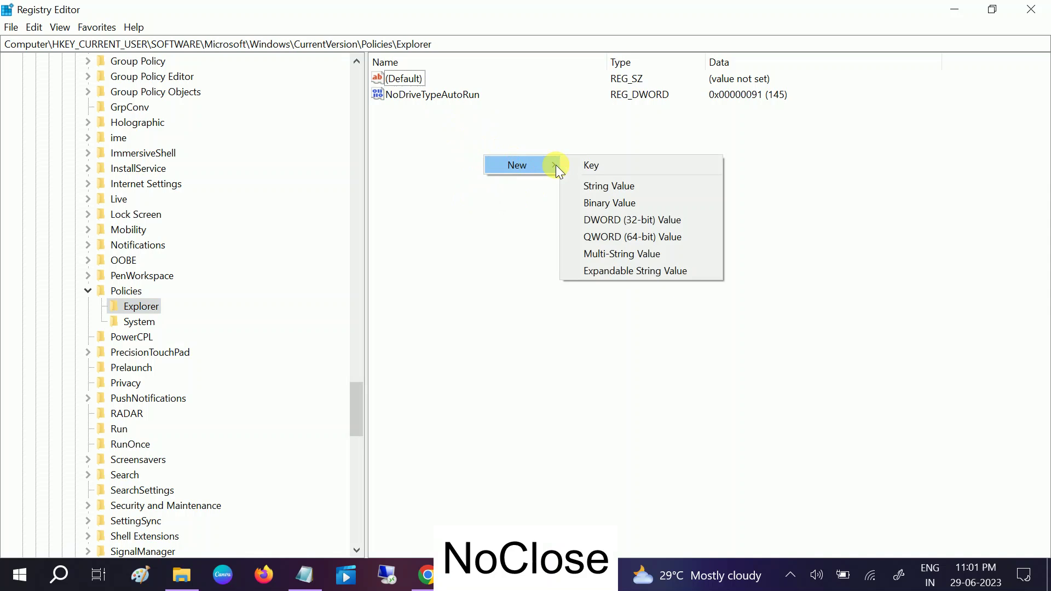
pyautogui.click(627, 217)
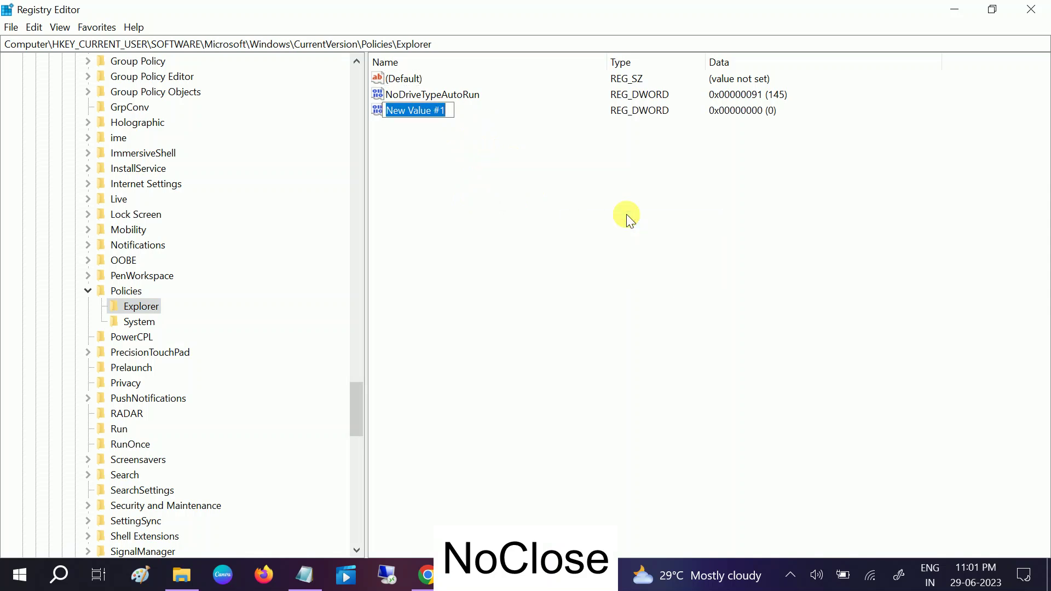
pyautogui.write('No')
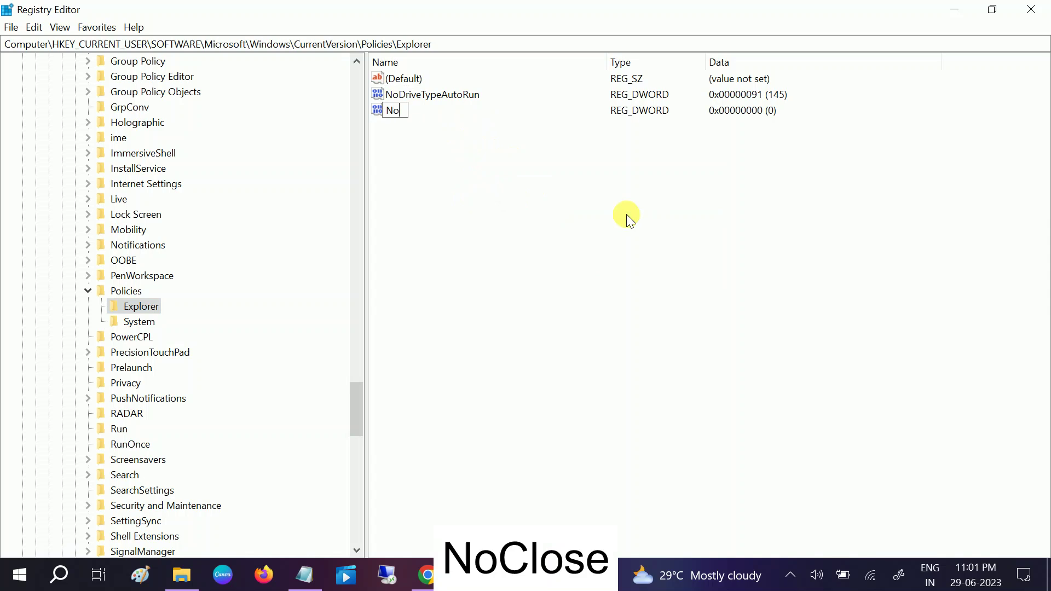
pyautogui.write('Close')
pyautogui.press('Return')
pyautogui.press('Return')
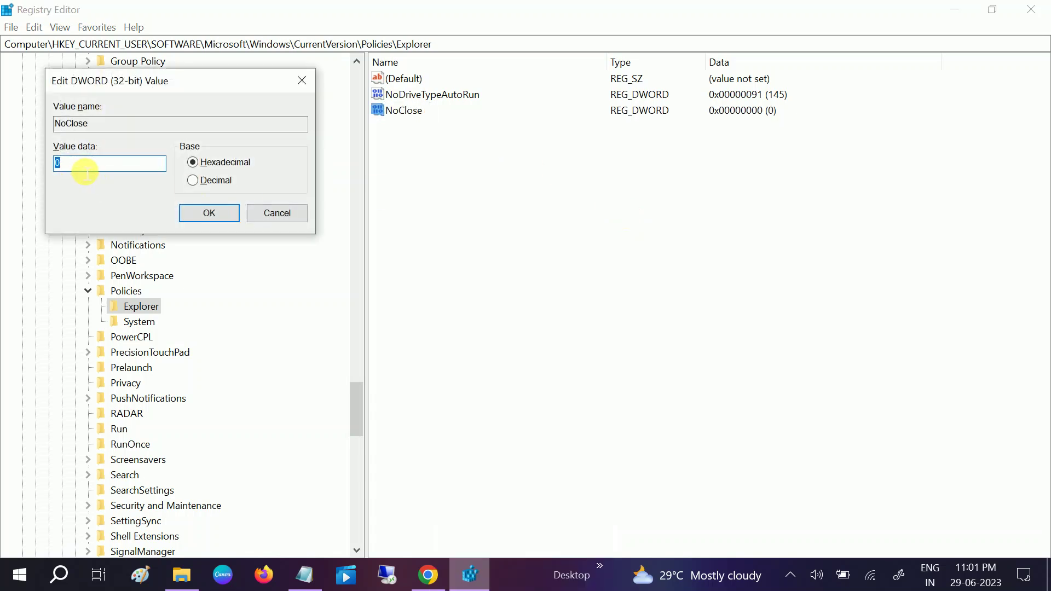
pyautogui.write('1')
pyautogui.click(211, 215)
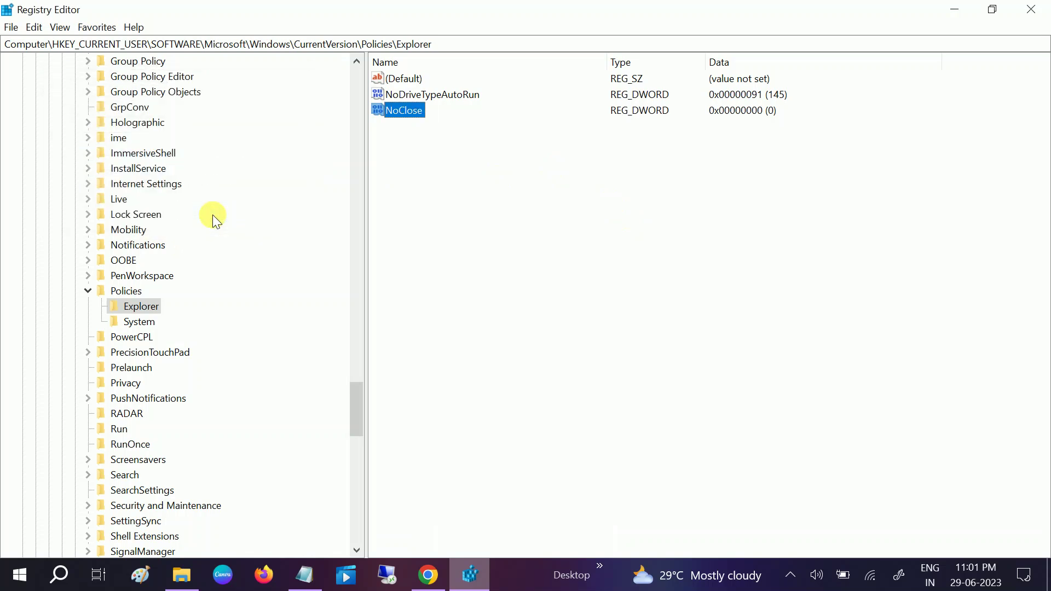
pyautogui.click(964, 11)
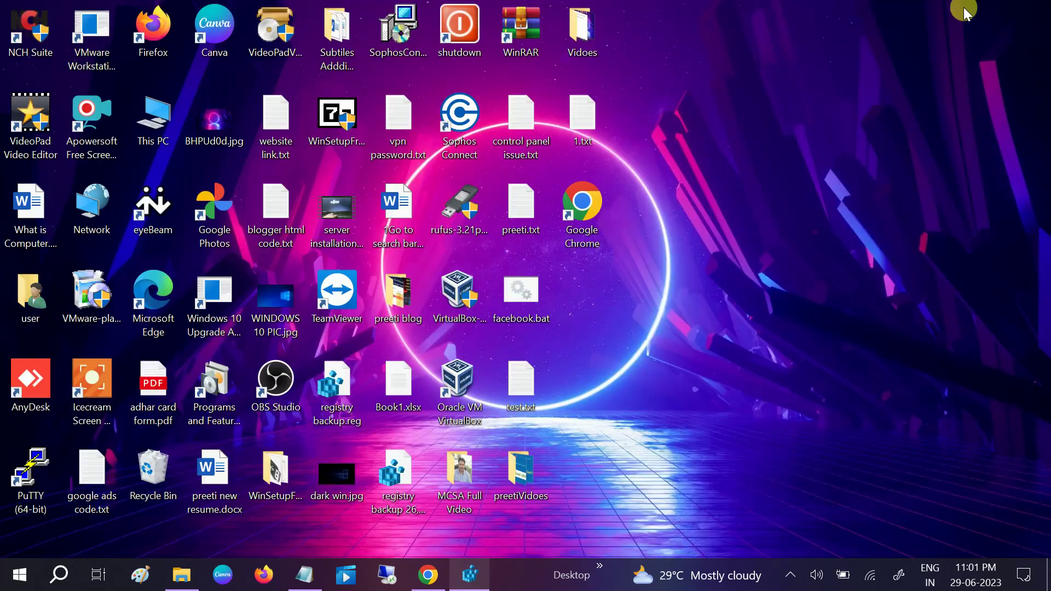
pyautogui.click(27, 559)
pyautogui.click(36, 540)
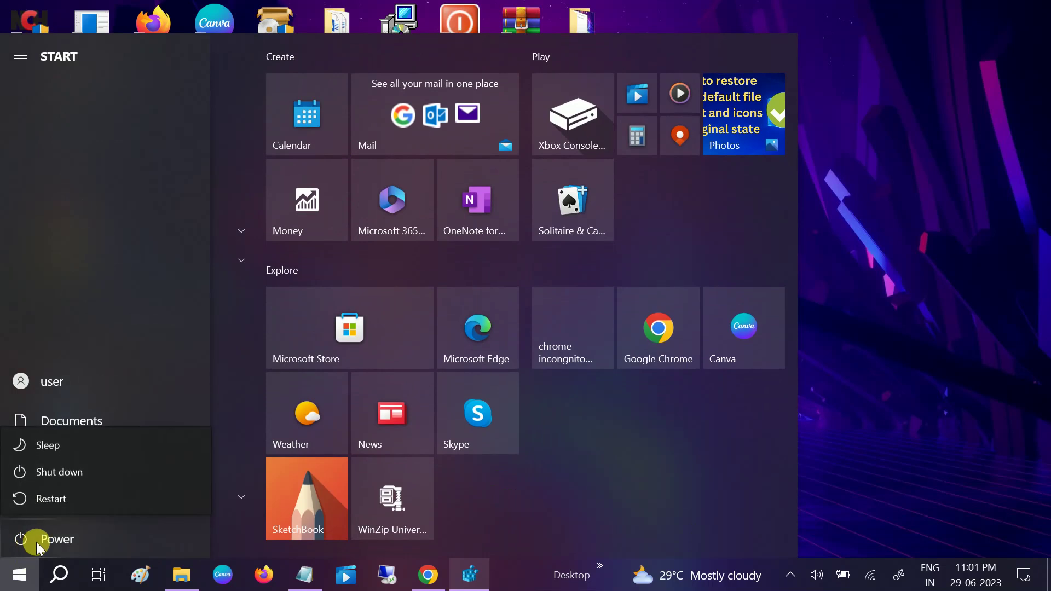
pyautogui.click(1000, 237)
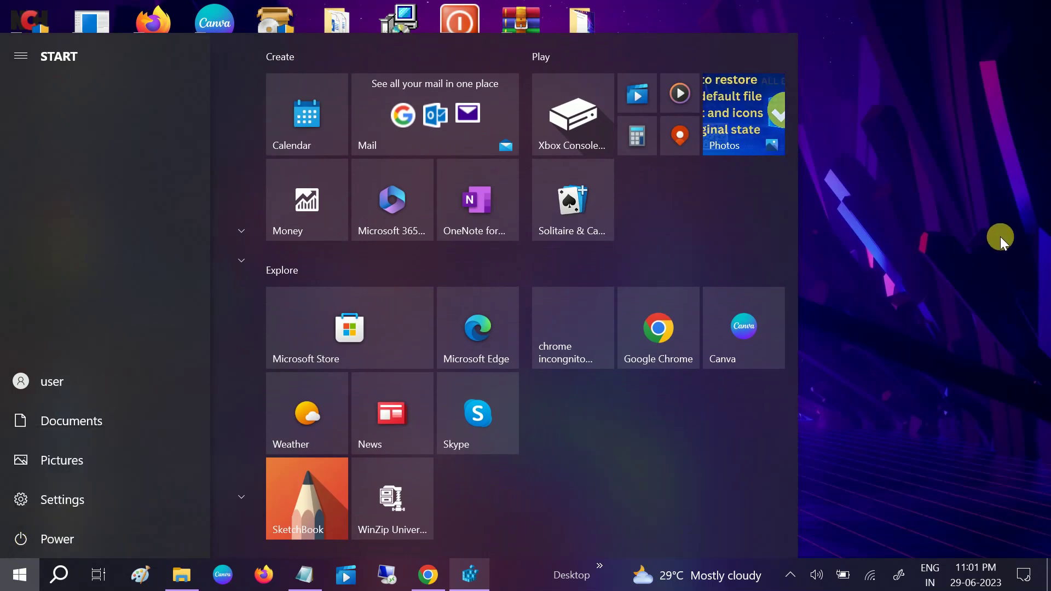
pyautogui.click(963, 239)
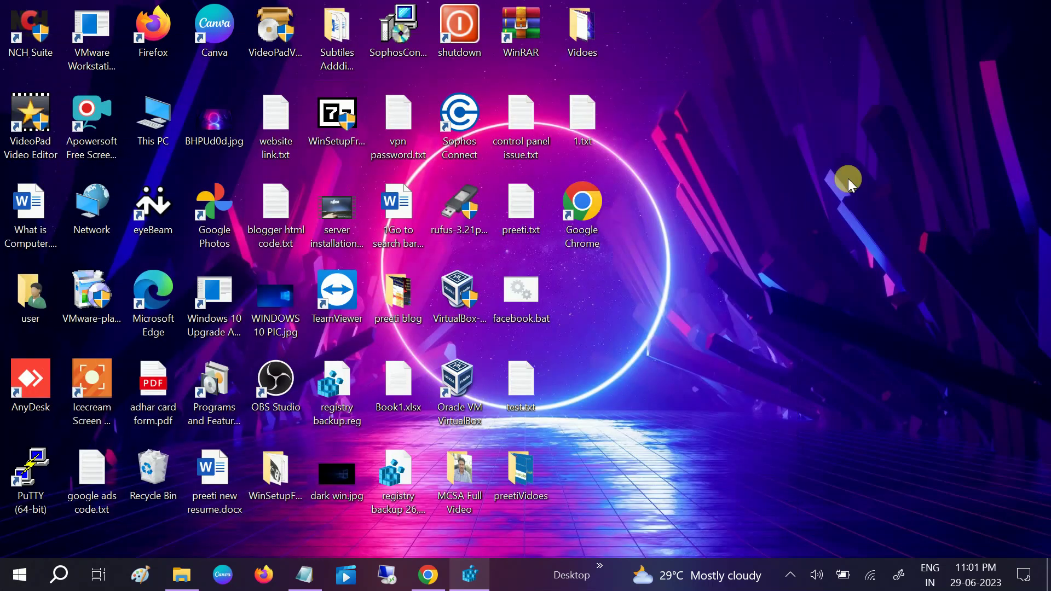
# - Search 'cmd', launch Command Prompt as administrator, and maximize the console
pyautogui.click(59, 579)
pyautogui.write('cmd')
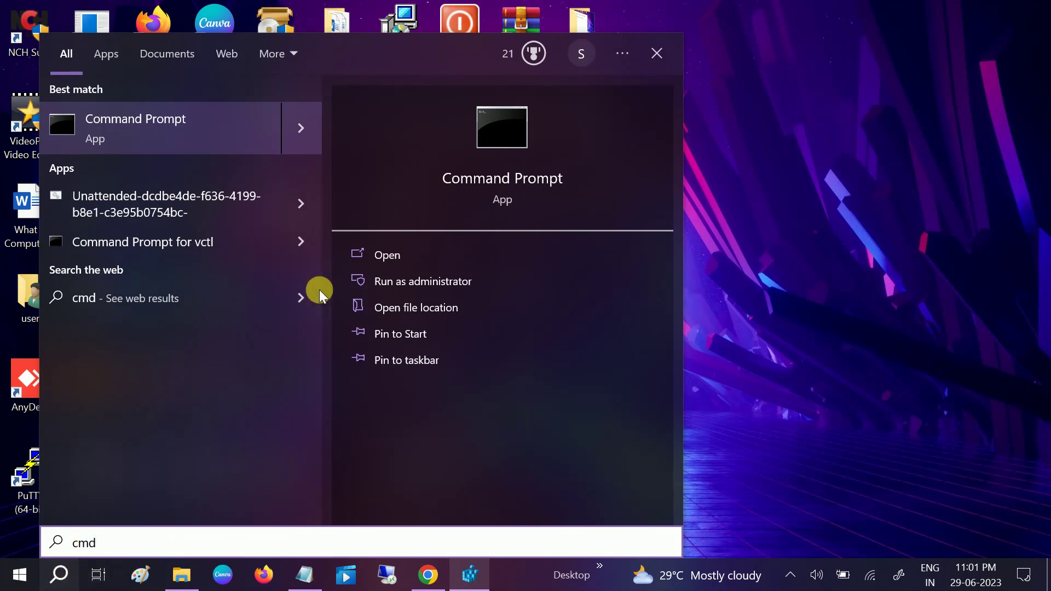
pyautogui.click(433, 286)
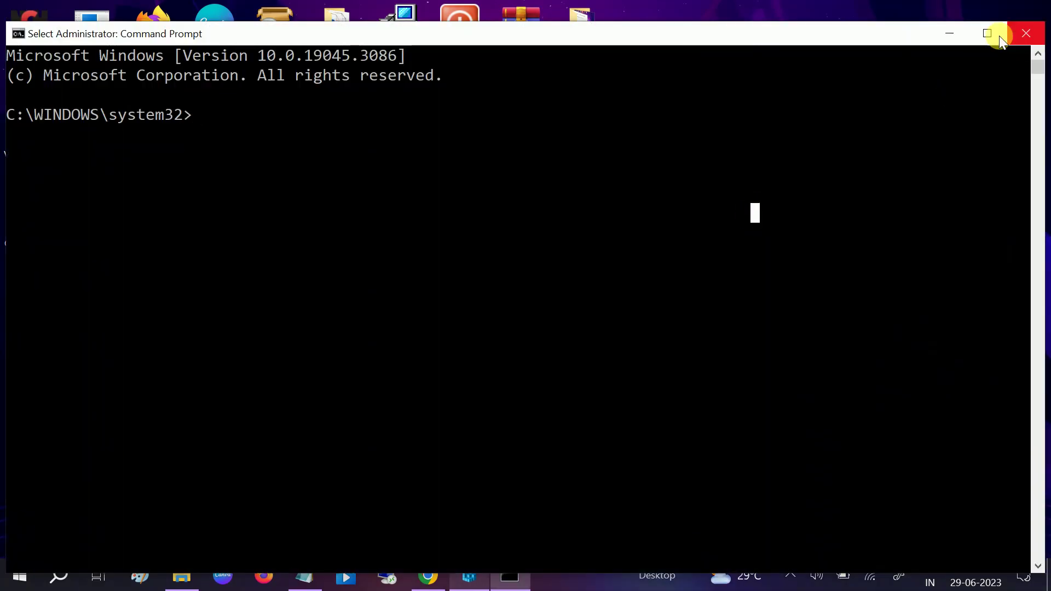
pyautogui.click(997, 33)
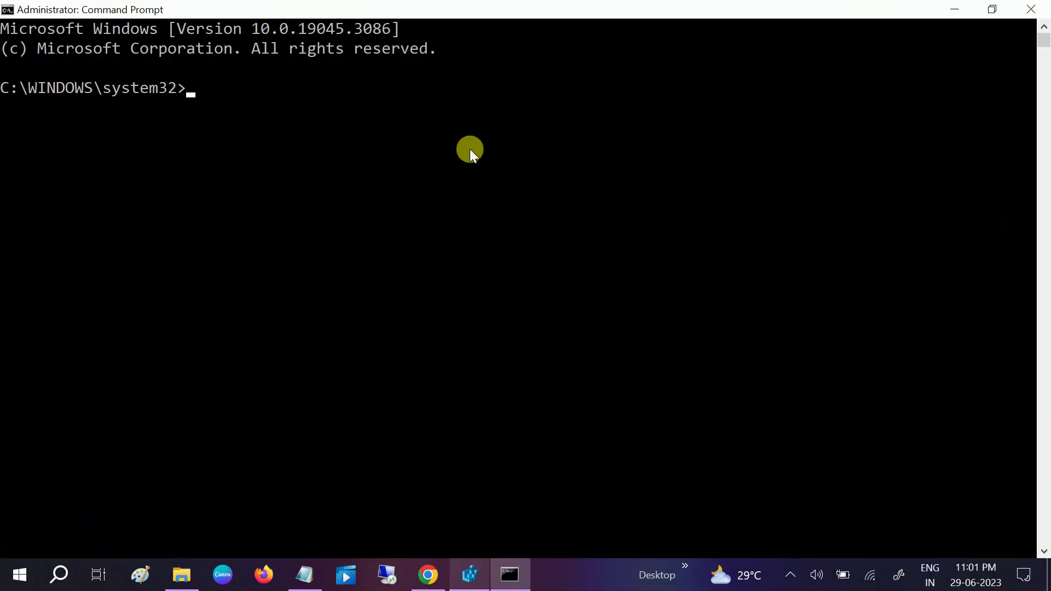
# - Run sfc /scannow, clearing the console with cls and rerunning it, then minimize the console during the scan
pyautogui.write('sfc')
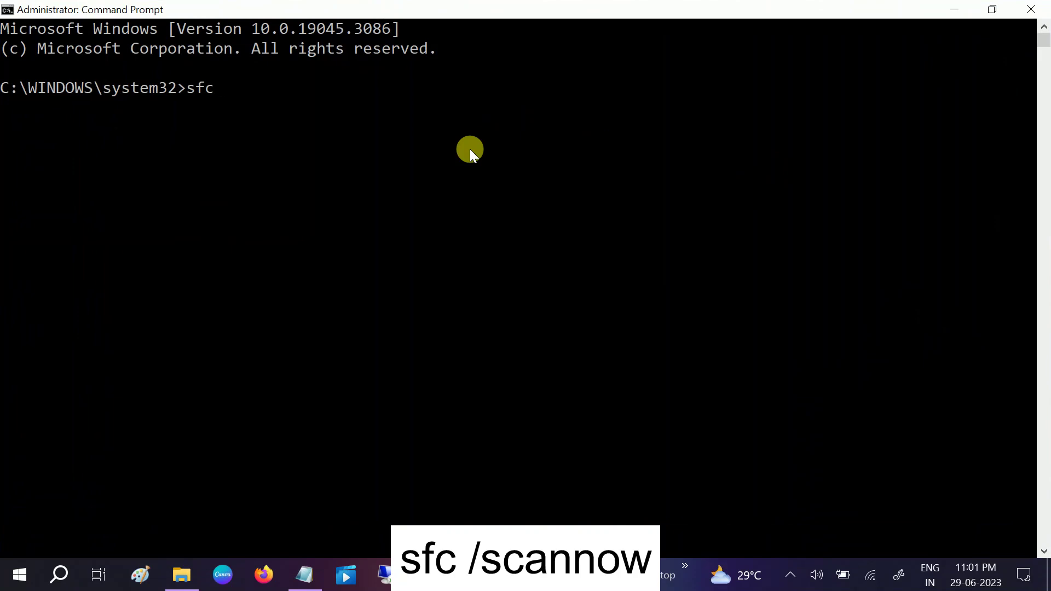
pyautogui.write(' /scannow')
pyautogui.press('Return')
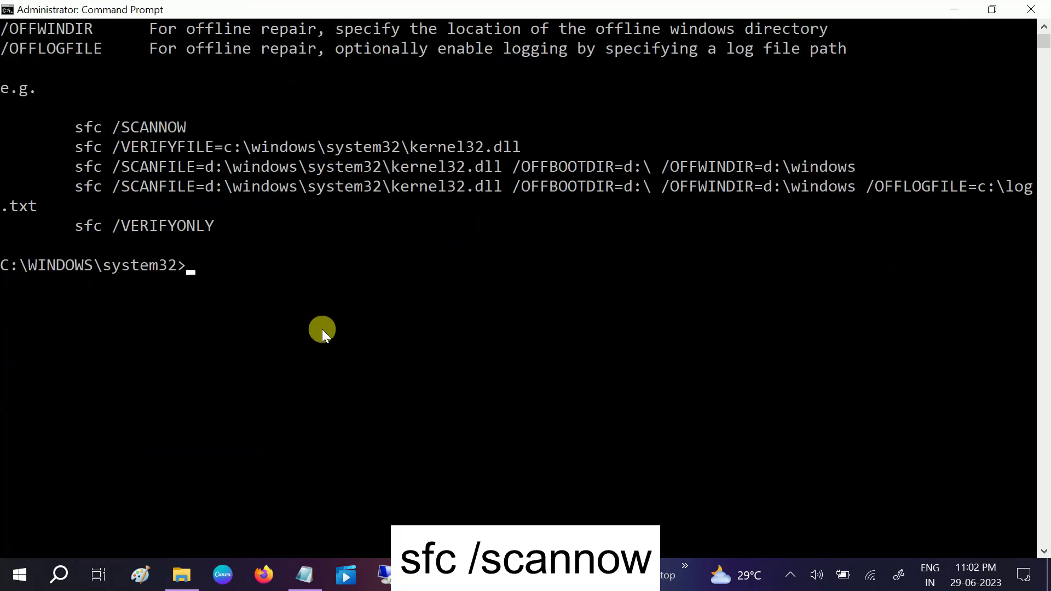
pyautogui.write('cls')
pyautogui.press('Return')
pyautogui.write('s')
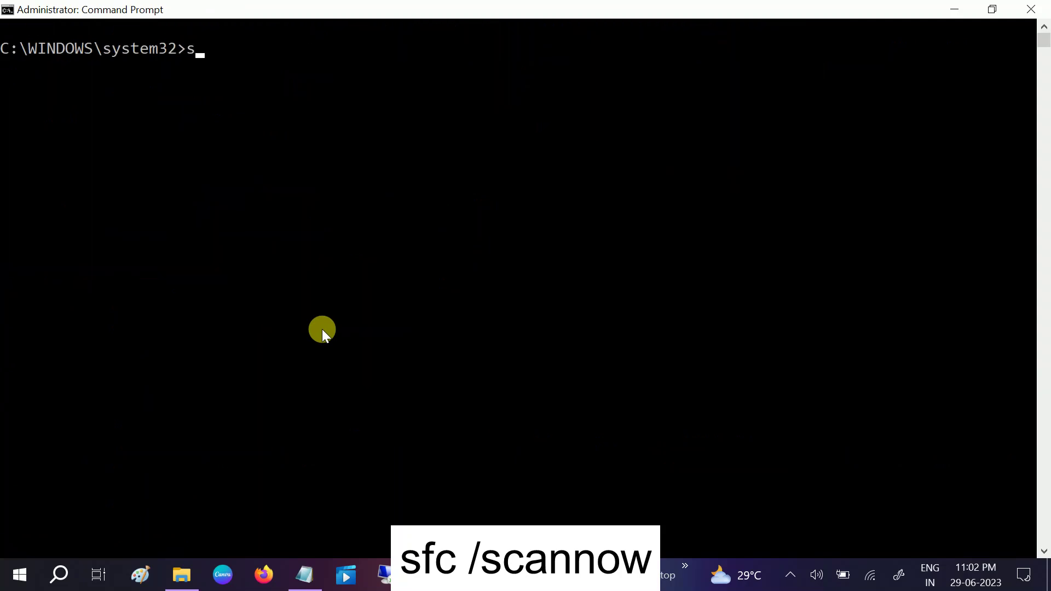
pyautogui.write('fc /scannow')
pyautogui.press('Return')
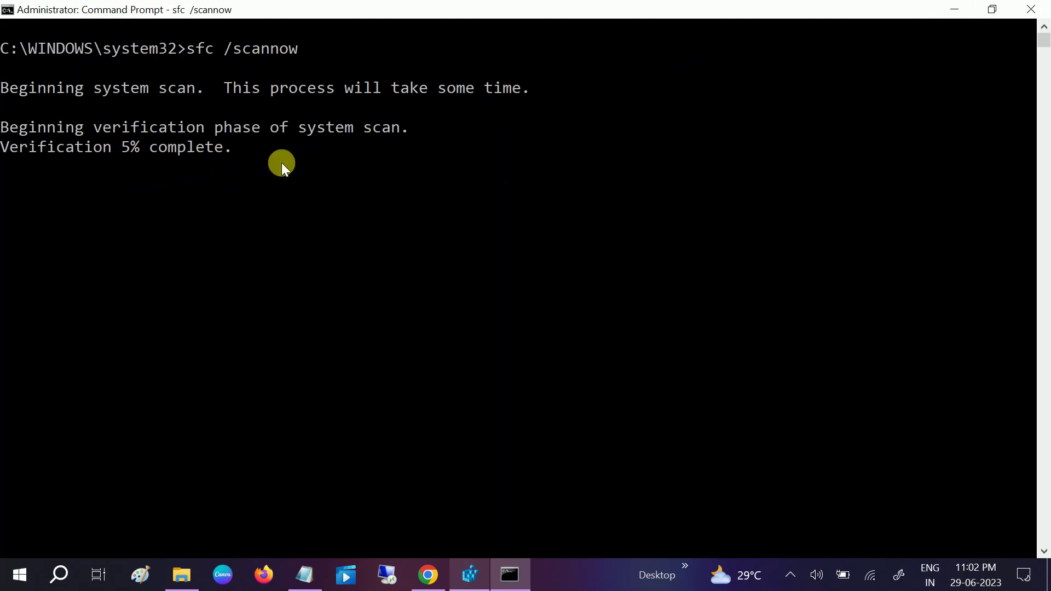
pyautogui.click(954, 11)
pyautogui.click(55, 582)
# - Search 'dev' and launch Device Manager from the results
pyautogui.write('dev')
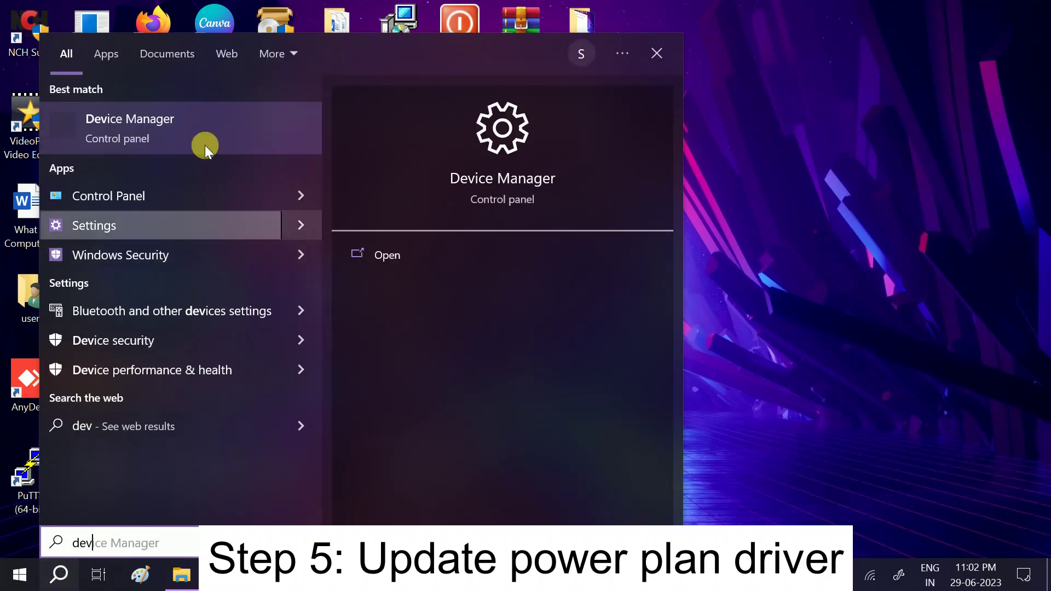
pyautogui.click(190, 132)
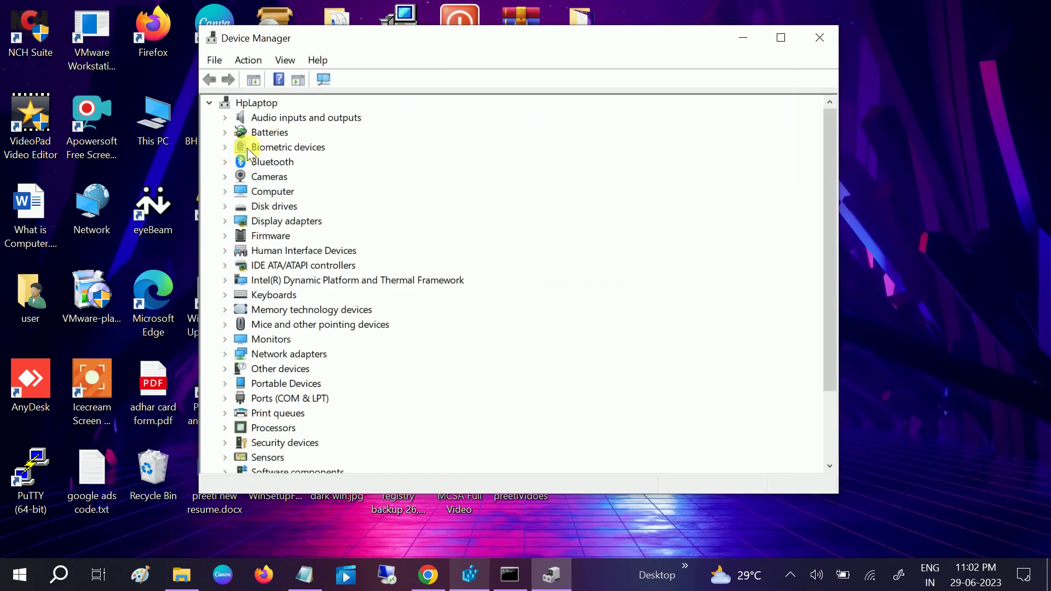
# - Under Batteries, automatically search for a Microsoft AC Adapter driver update
pyautogui.click(225, 133)
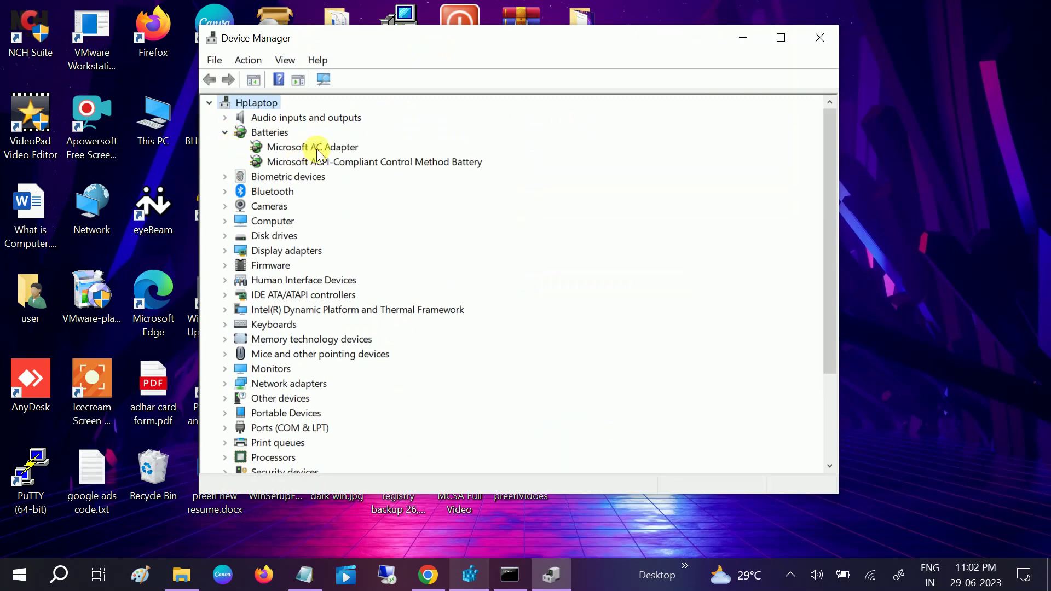
pyautogui.click(300, 149)
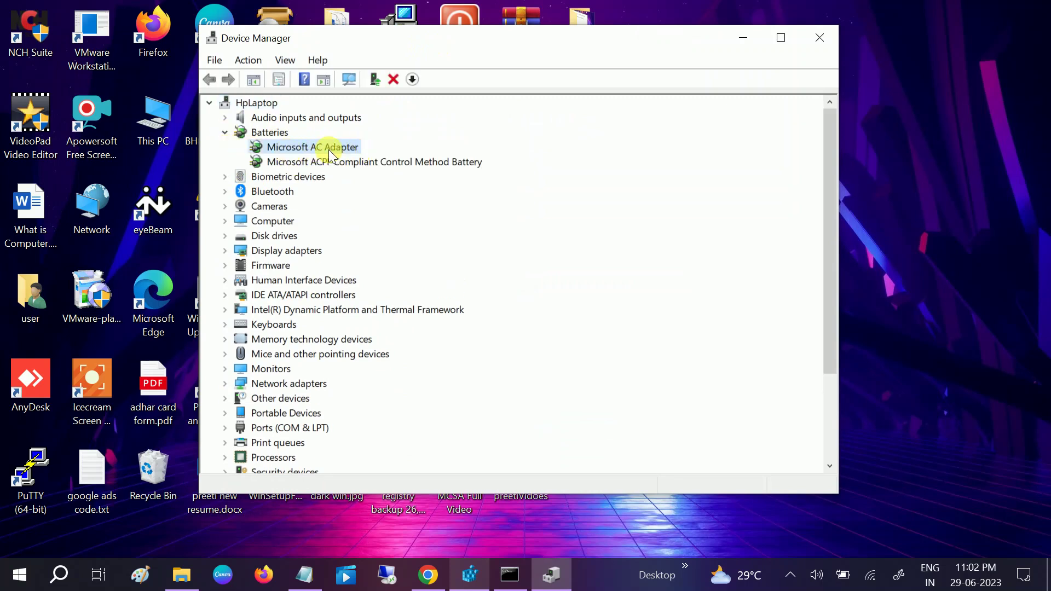
pyautogui.rightClick(329, 149)
pyautogui.click(369, 162)
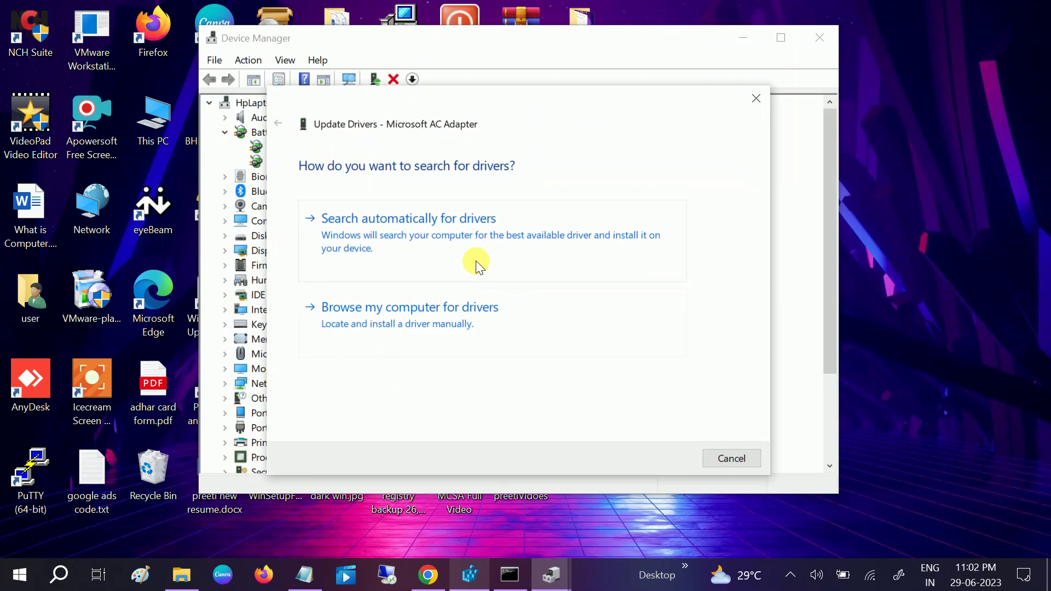
pyautogui.click(465, 251)
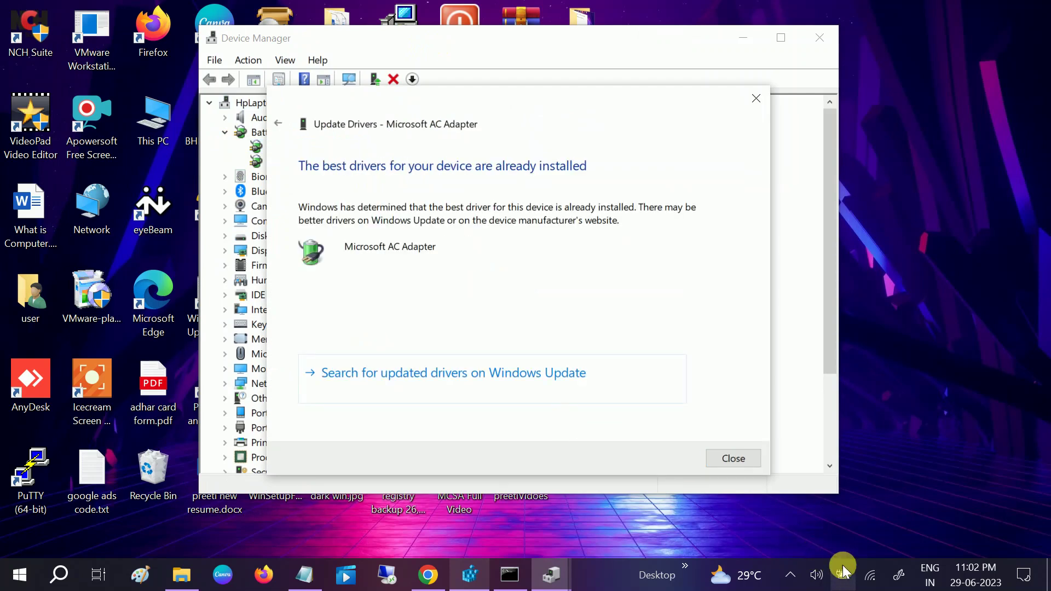
pyautogui.click(737, 448)
# - Automatically update the Microsoft ACPI-Compliant Control Method Battery driver, then close Device Manager
pyautogui.click(334, 159)
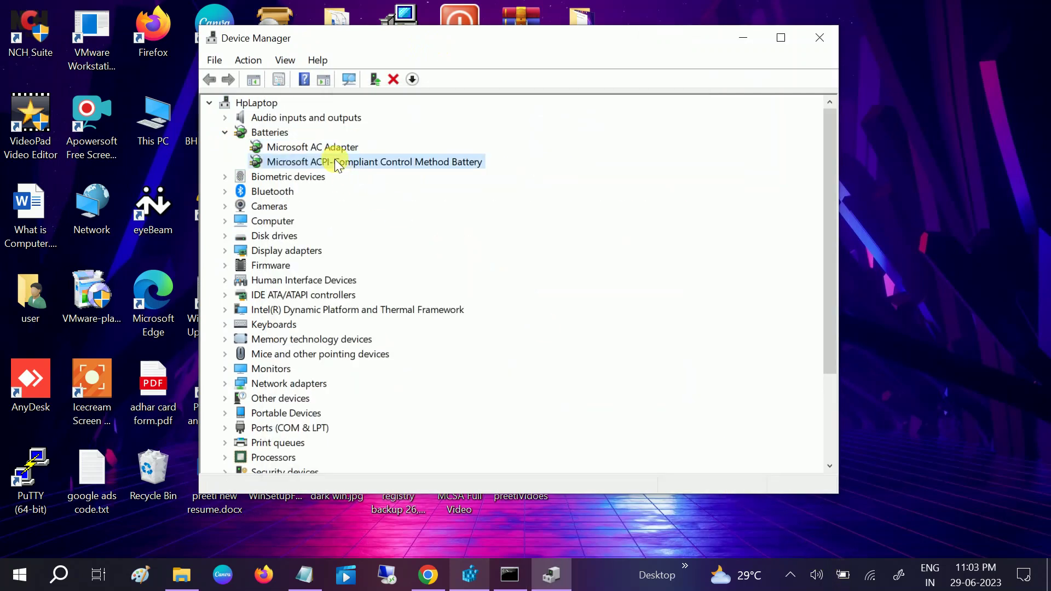
pyautogui.rightClick(334, 159)
pyautogui.click(372, 170)
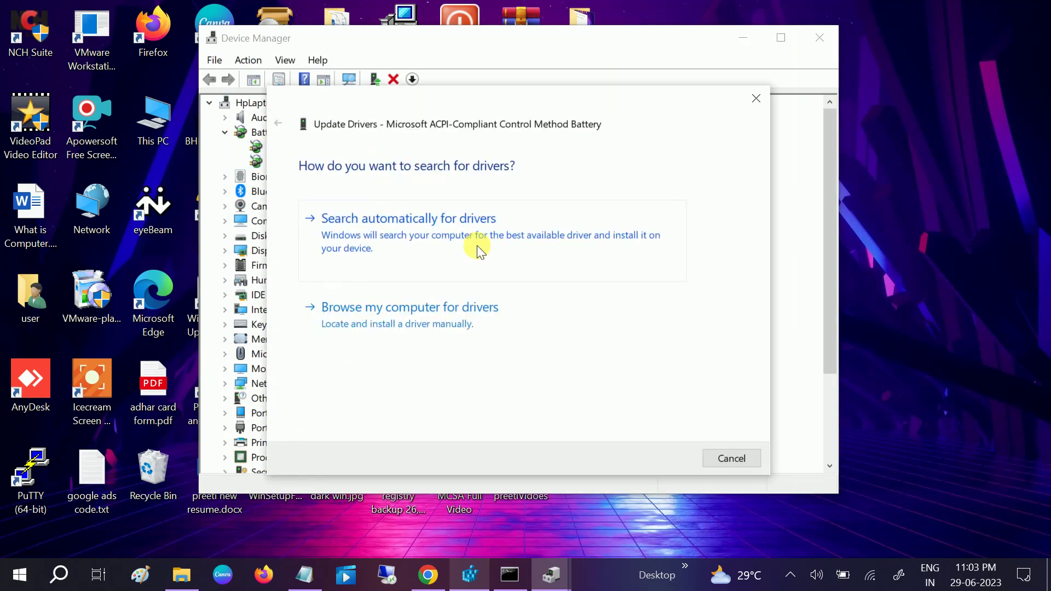
pyautogui.click(478, 245)
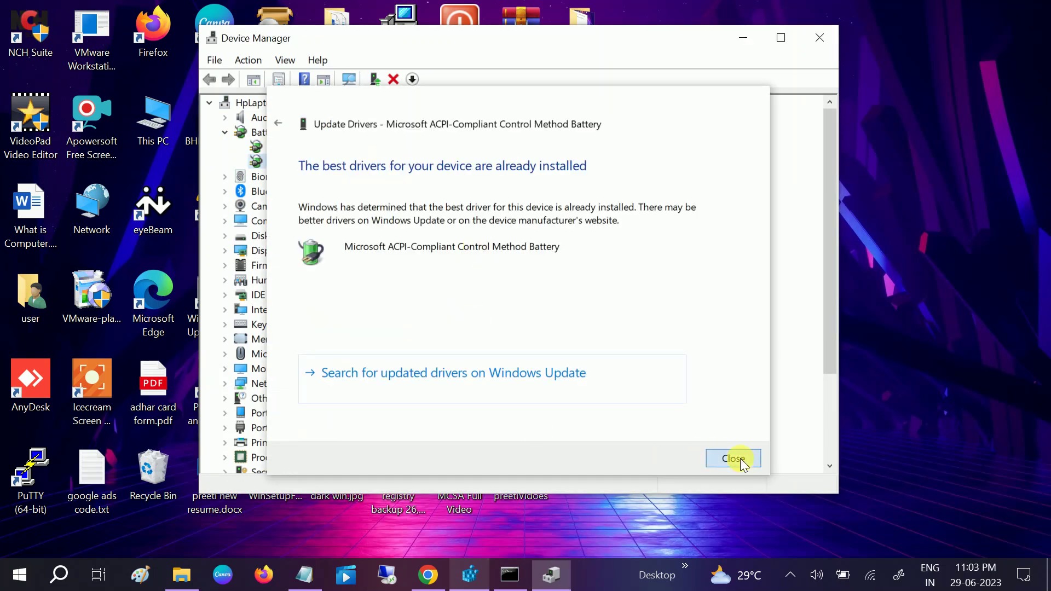
pyautogui.click(740, 458)
pyautogui.click(811, 42)
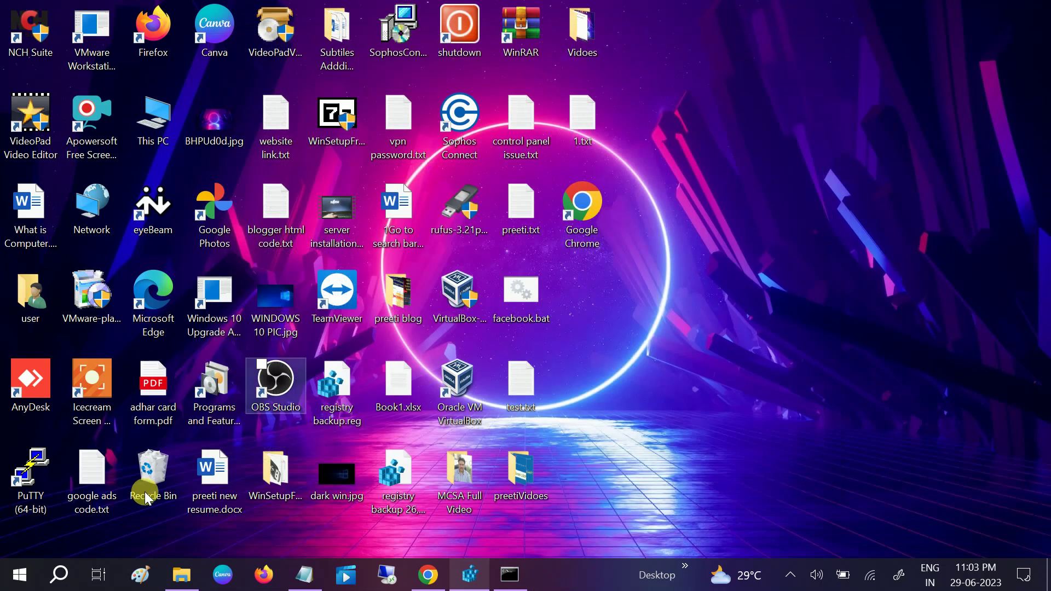
# - Open Check for updates via search, confirm the PC is up to date, and close Settings
pyautogui.click(63, 575)
pyautogui.write('chec')
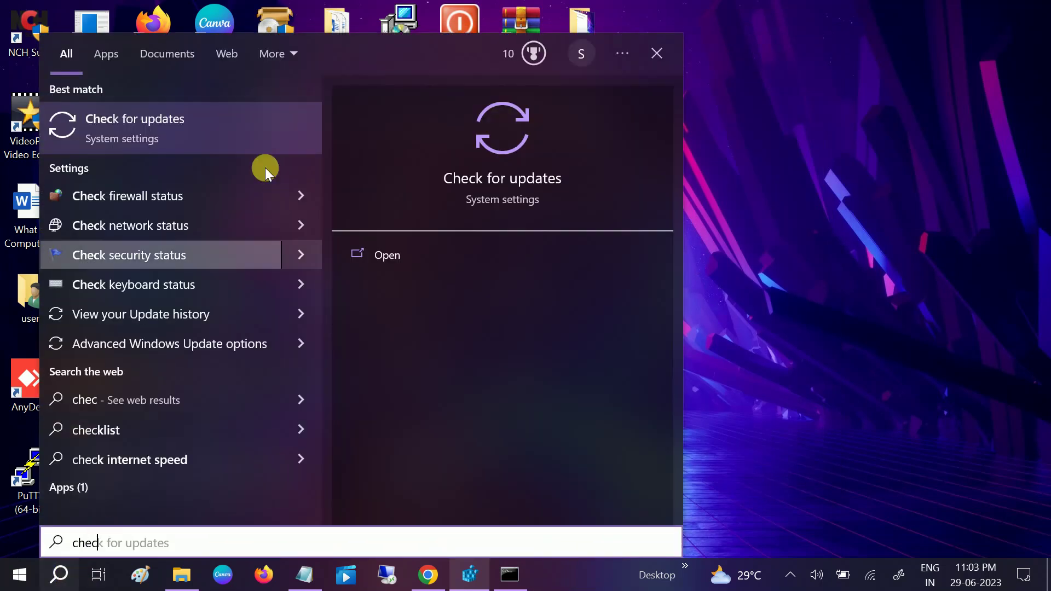
pyautogui.click(202, 112)
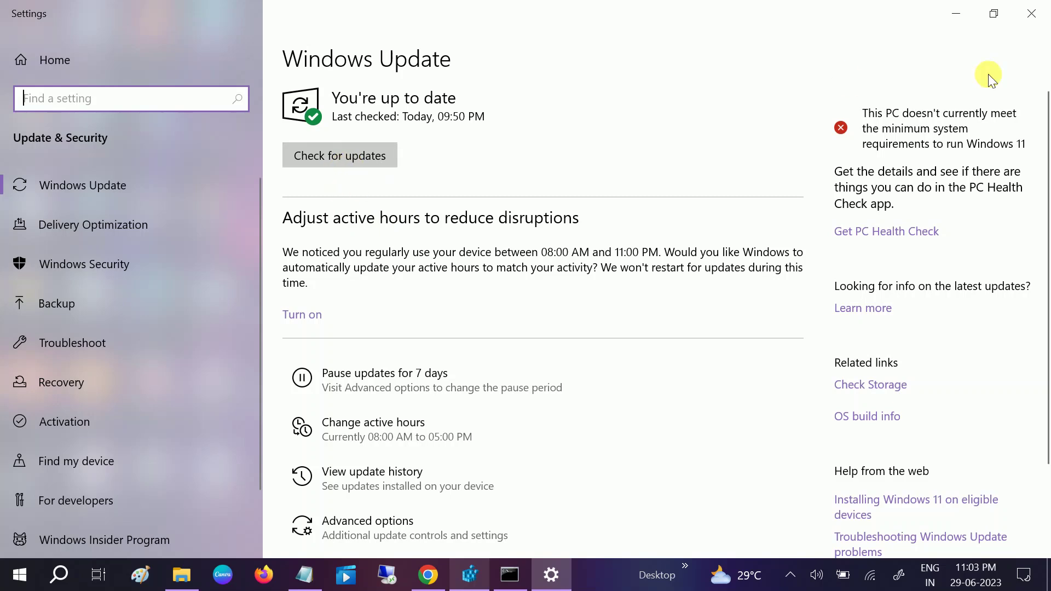
pyautogui.click(1027, 14)
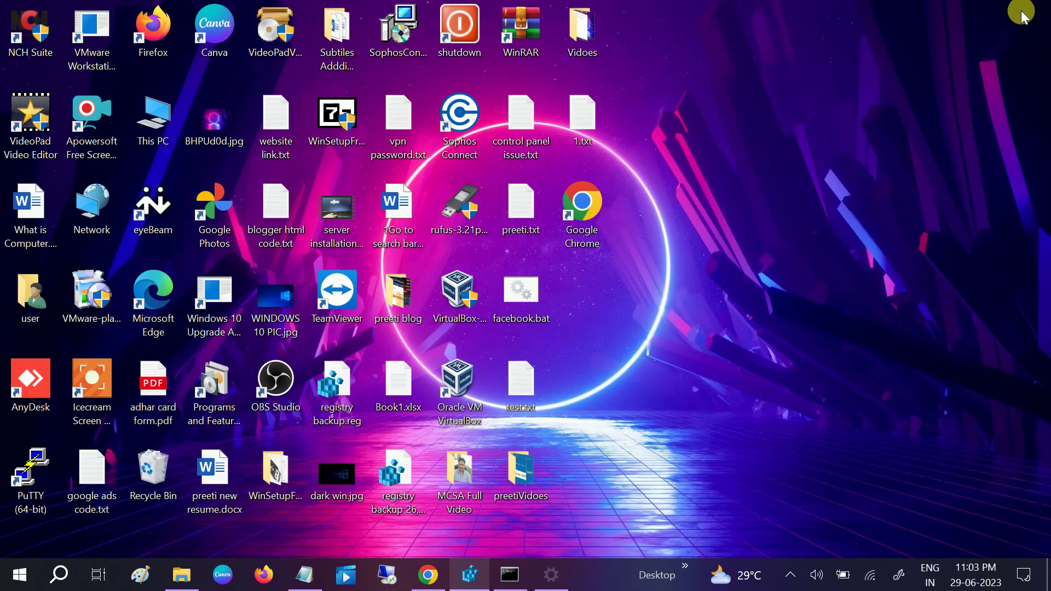
# - Restore Command Prompt to check the scan at 15%, then close the console
pyautogui.click(503, 572)
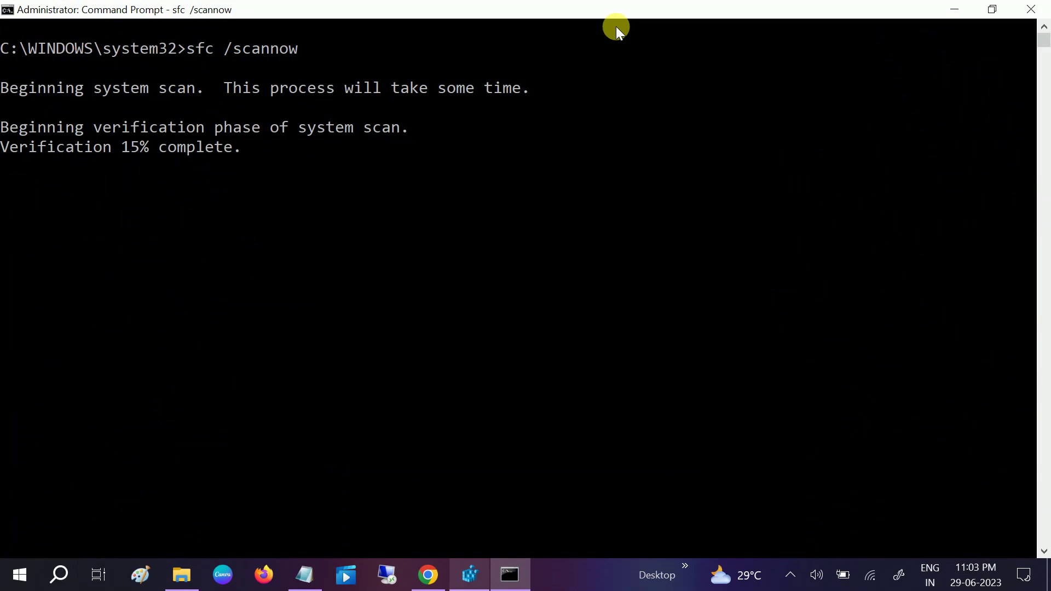
pyautogui.click(1045, 5)
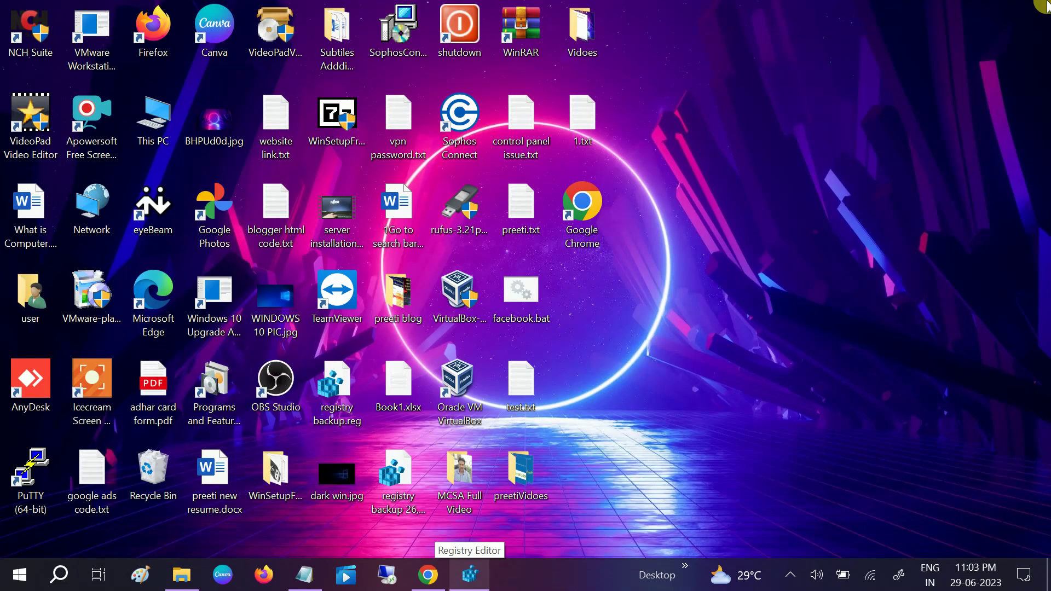